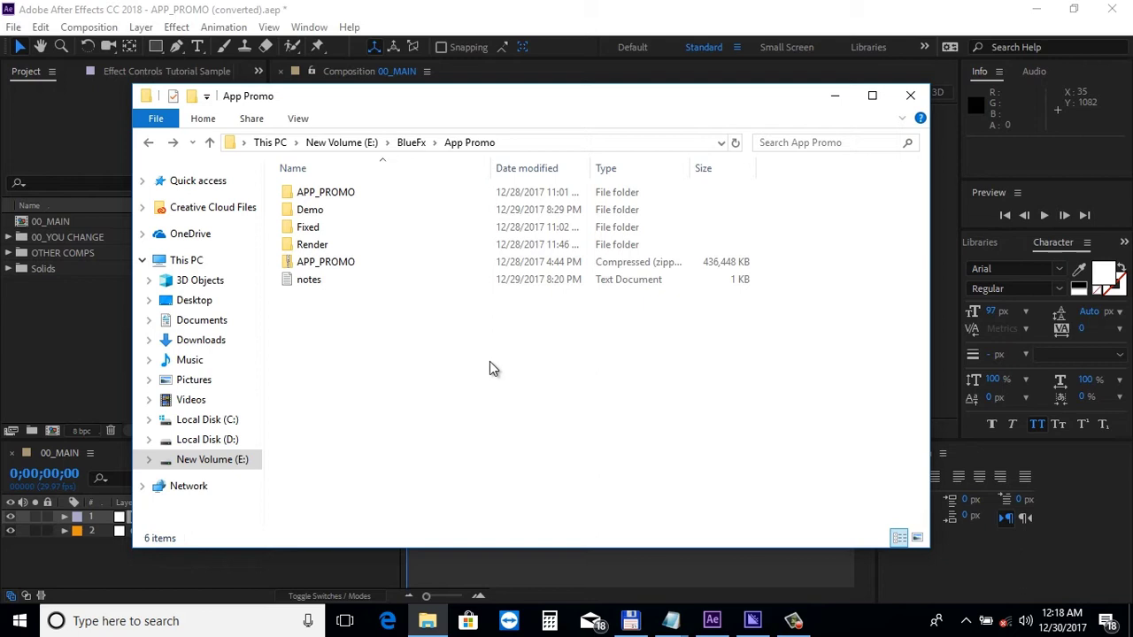
# Open the extracted APP_PROMO folder to reveal (Footage), the APP_PROMO project and APP_PROMOReport.
pyautogui.rightClick(345, 270)
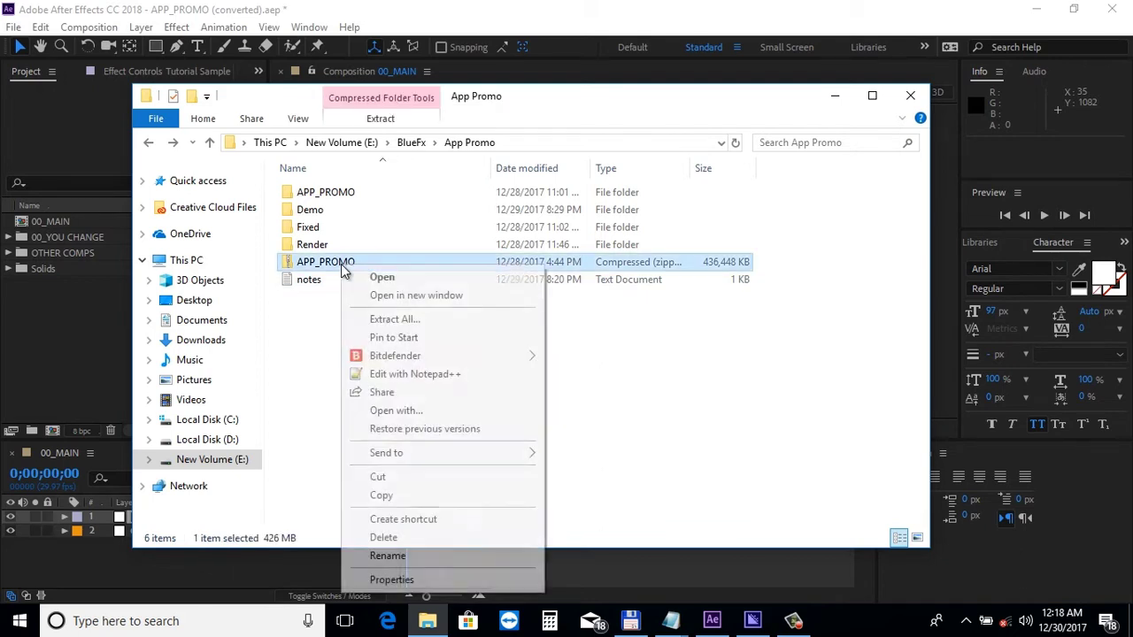
pyautogui.click(617, 366)
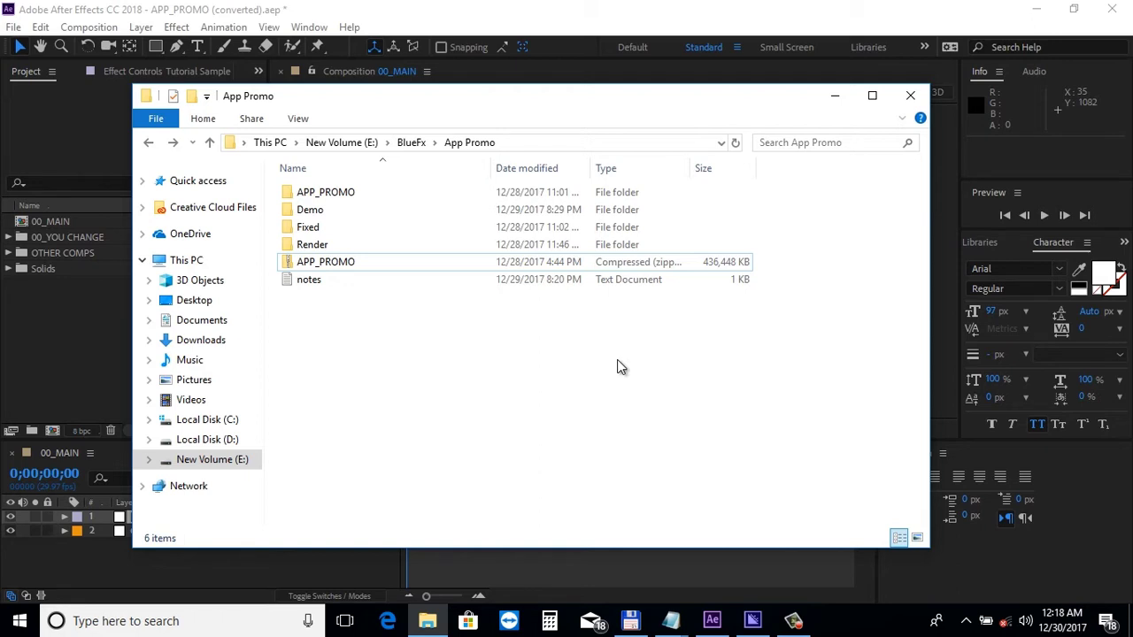
pyautogui.doubleClick(357, 195)
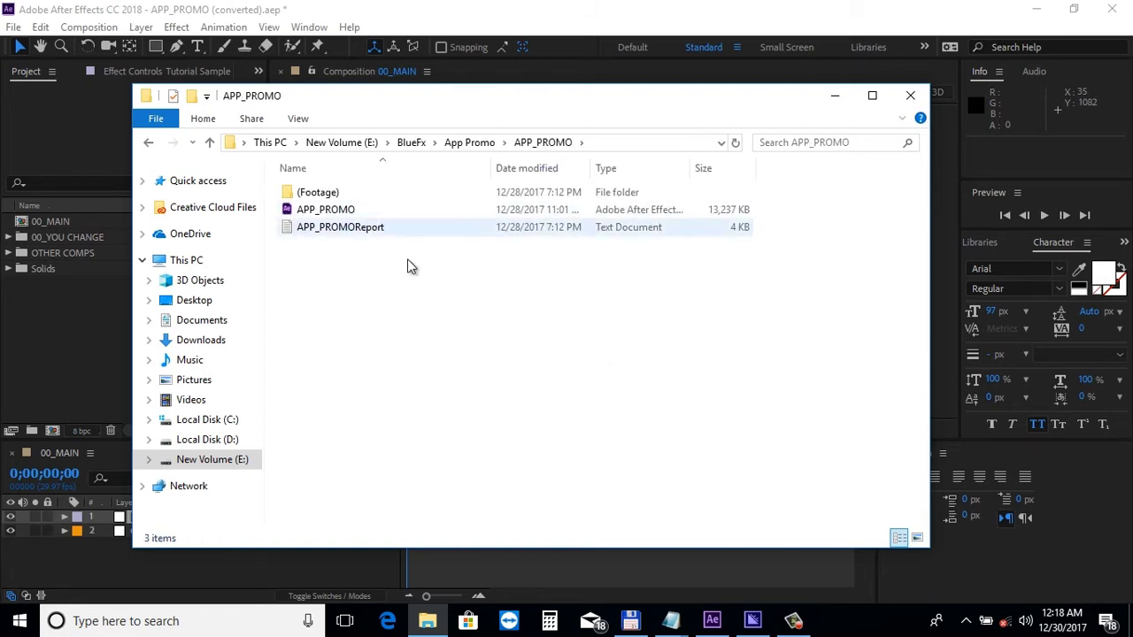
# In After Effects, expand the 00_YOU CHANGE folder and inspect the SCREENS subfolder.
pyautogui.click(594, 29)
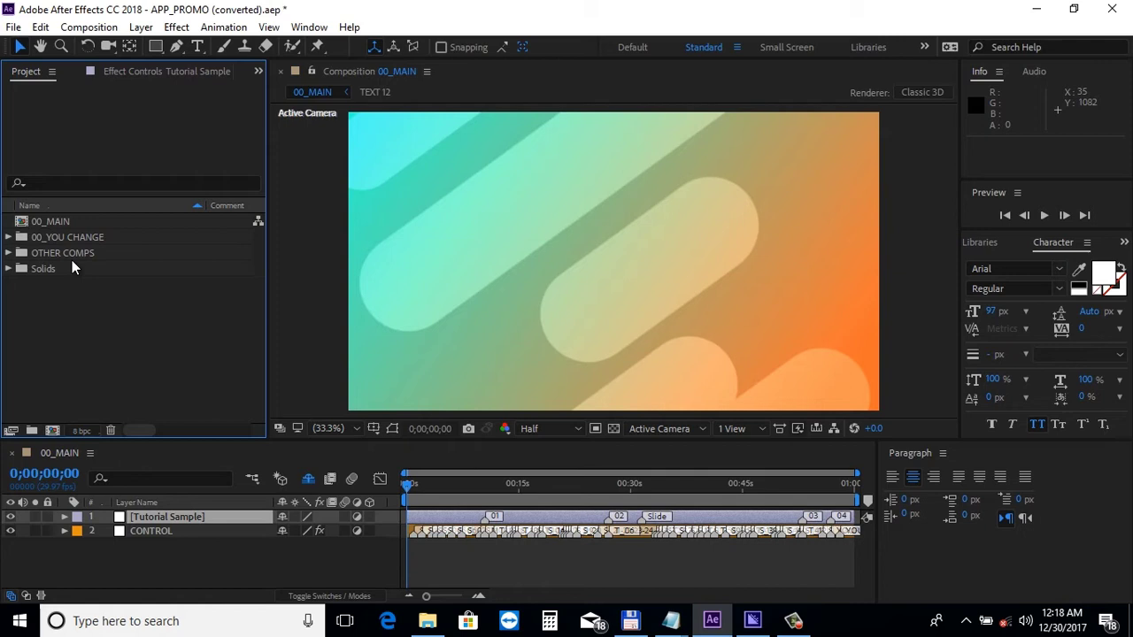
pyautogui.click(8, 238)
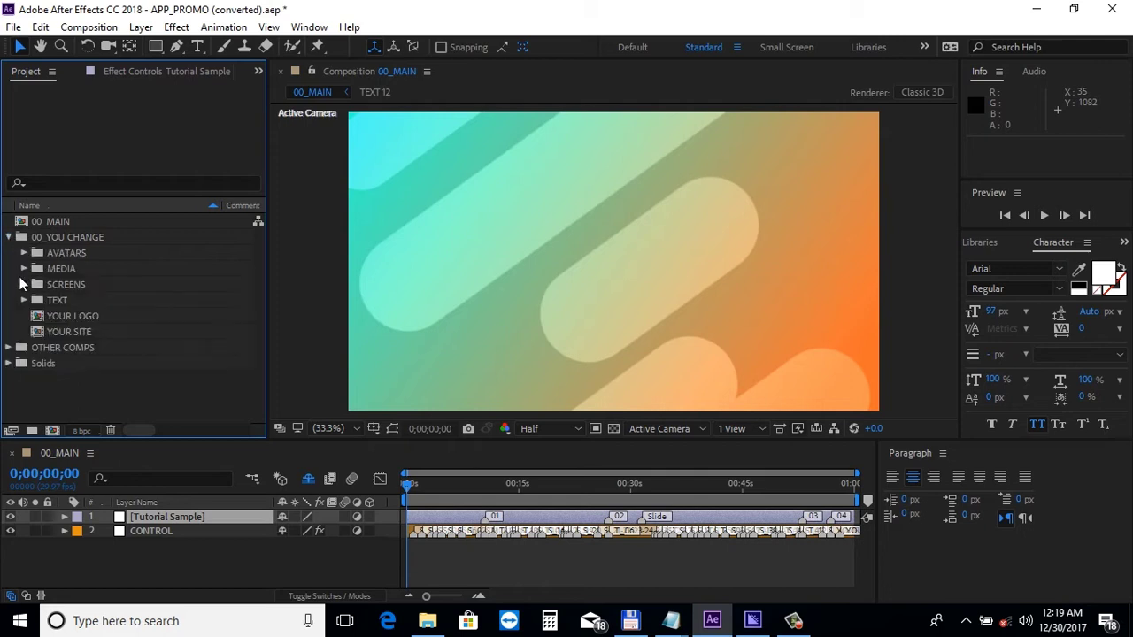
pyautogui.click(24, 284)
pyautogui.scroll(-6, 108, 328)
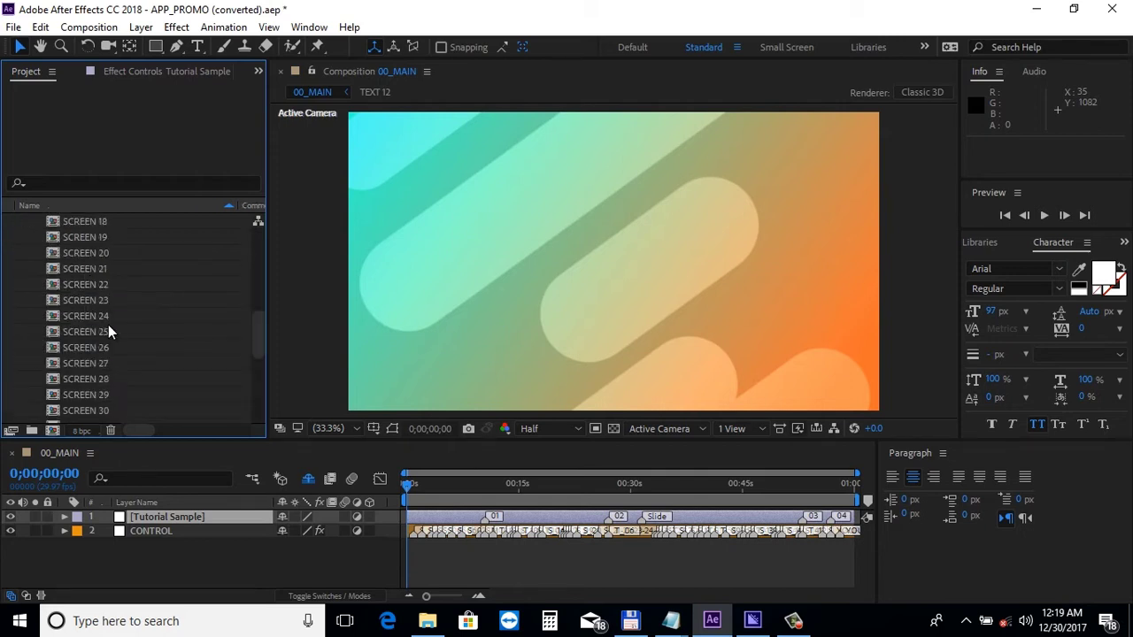
pyautogui.scroll(7, 108, 325)
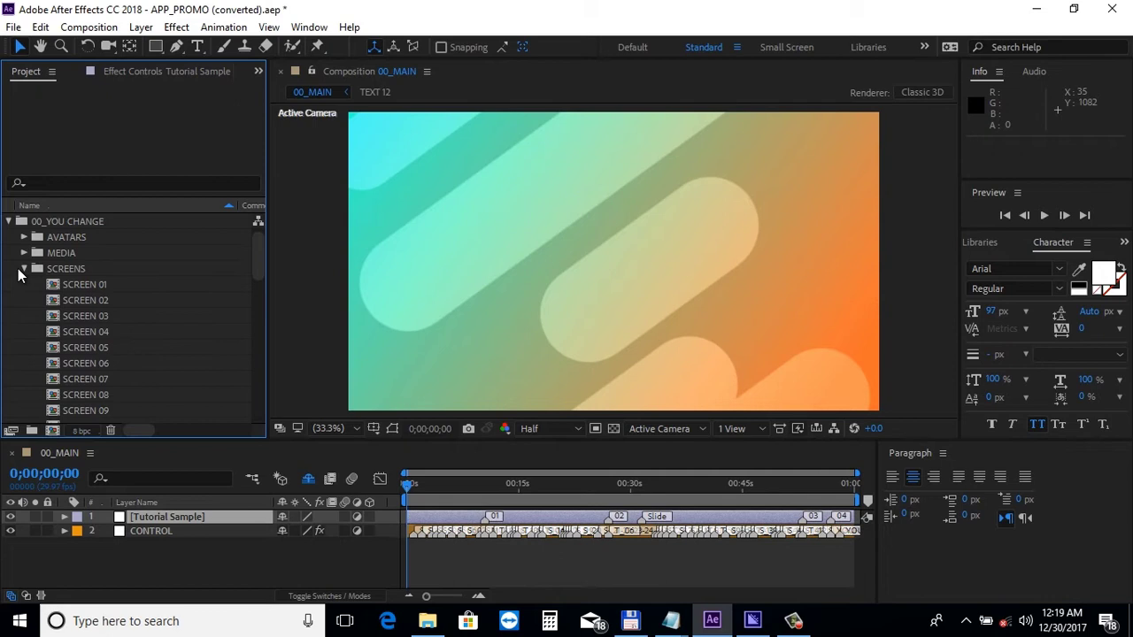
pyautogui.click(24, 268)
# Inspect the TEXT, AVATARS and MEDIA subfolders, collapsing each afterwards.
pyautogui.click(24, 300)
pyautogui.scroll(-2, 107, 300)
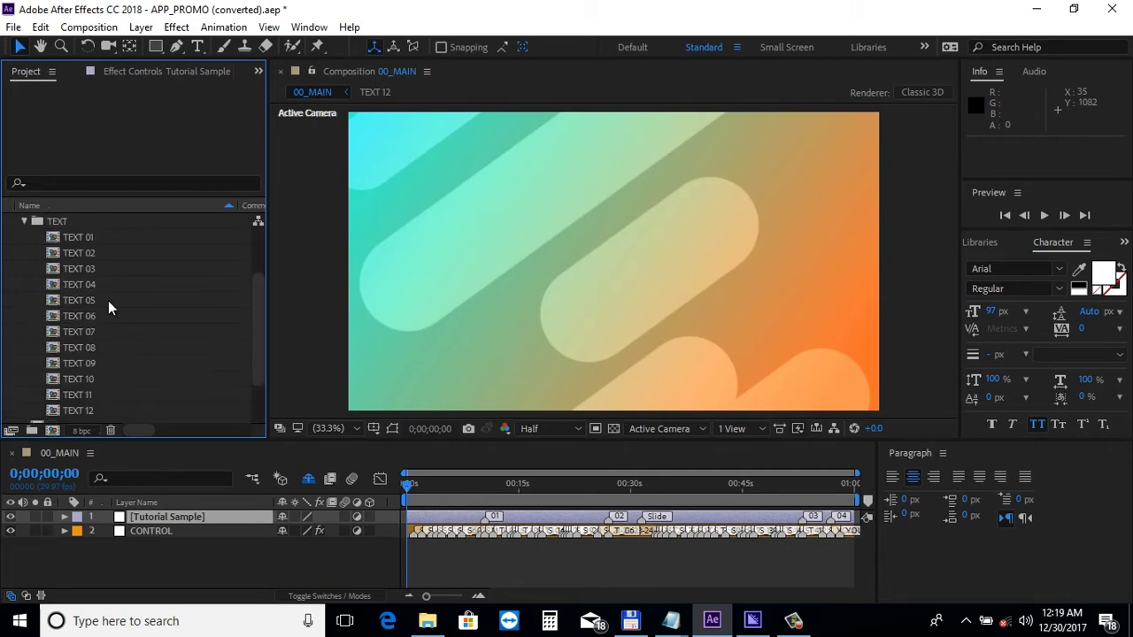
pyautogui.scroll(-2, 107, 300)
pyautogui.scroll(4, 108, 300)
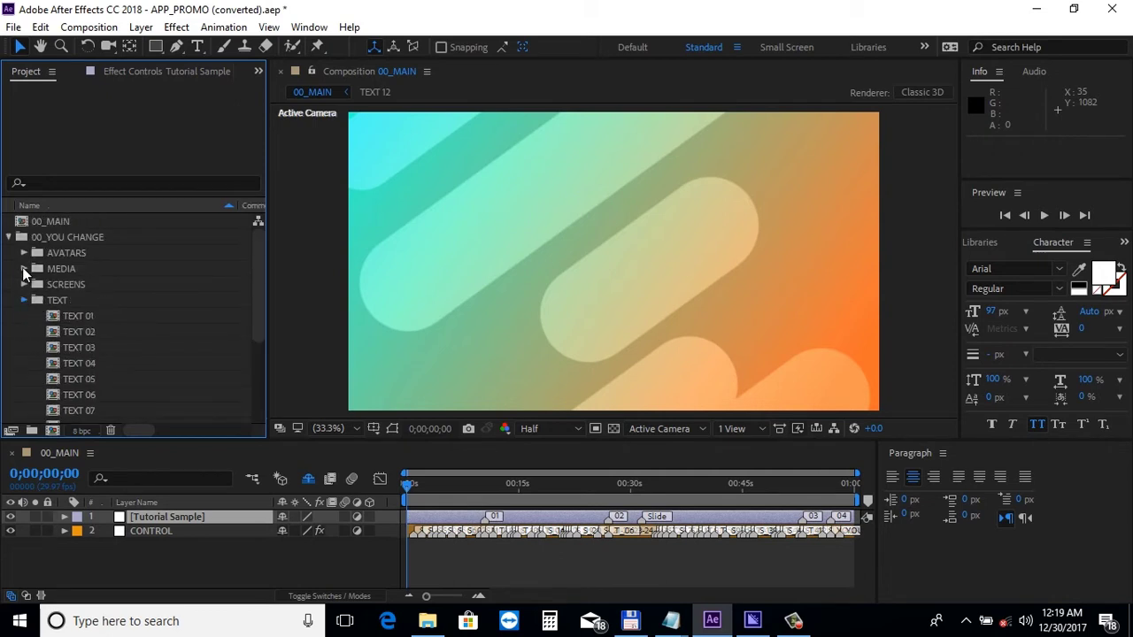
pyautogui.click(24, 300)
pyautogui.click(24, 253)
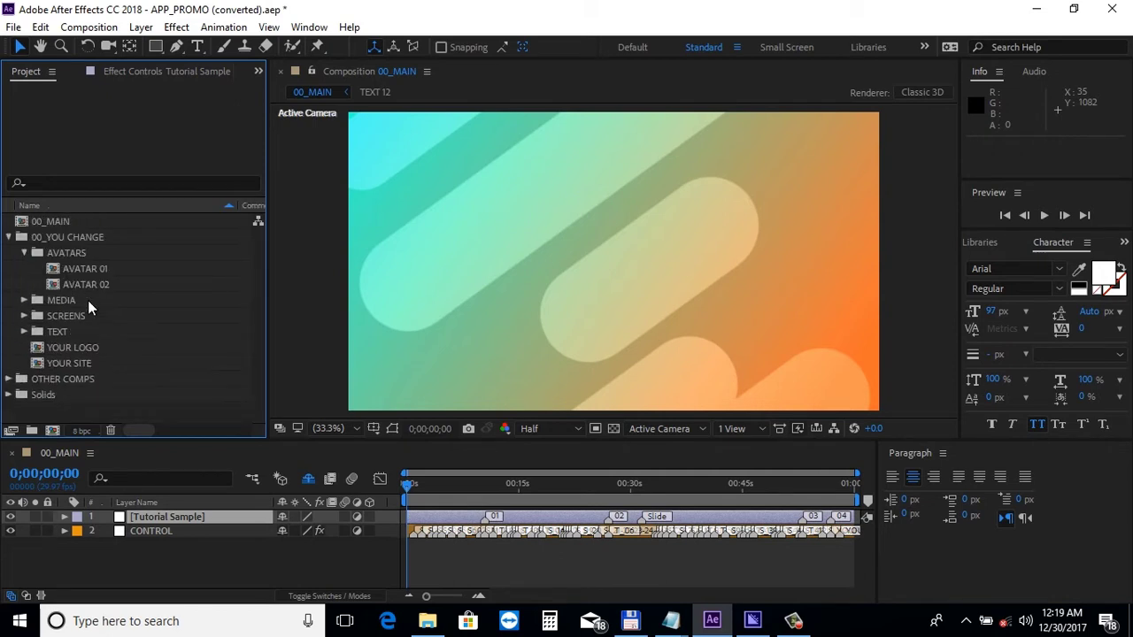
pyautogui.click(24, 253)
pyautogui.click(24, 268)
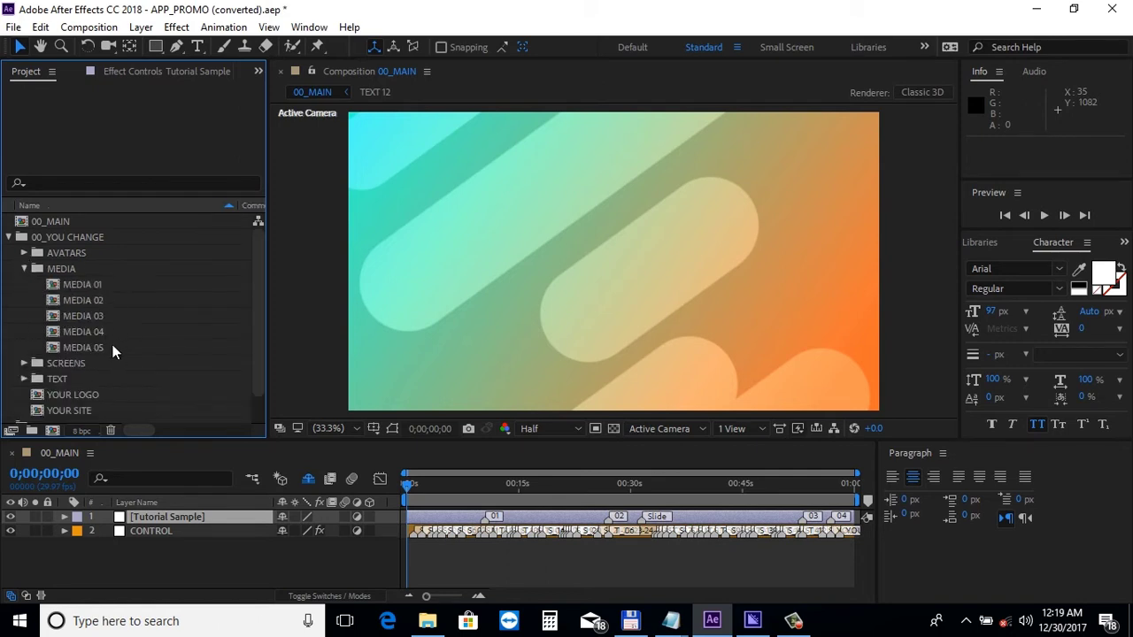
pyautogui.click(24, 268)
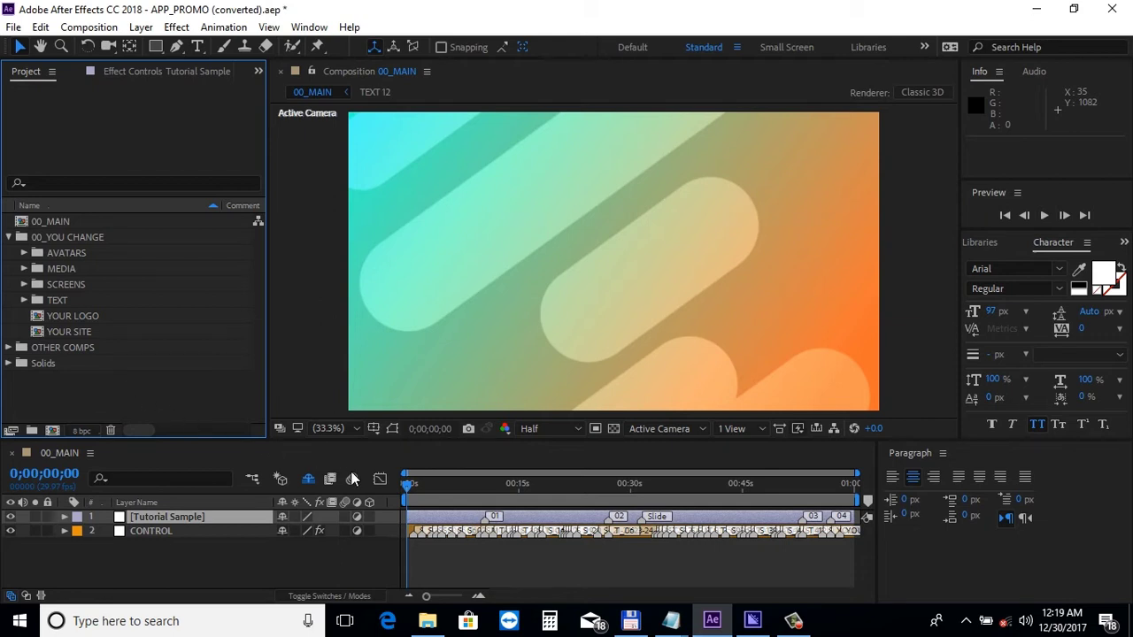
# Zoom the timeline to about 22 seconds and step through CONTROL's markers to SCREEN 03 at 0;00;03;10.
pyautogui.click(439, 597)
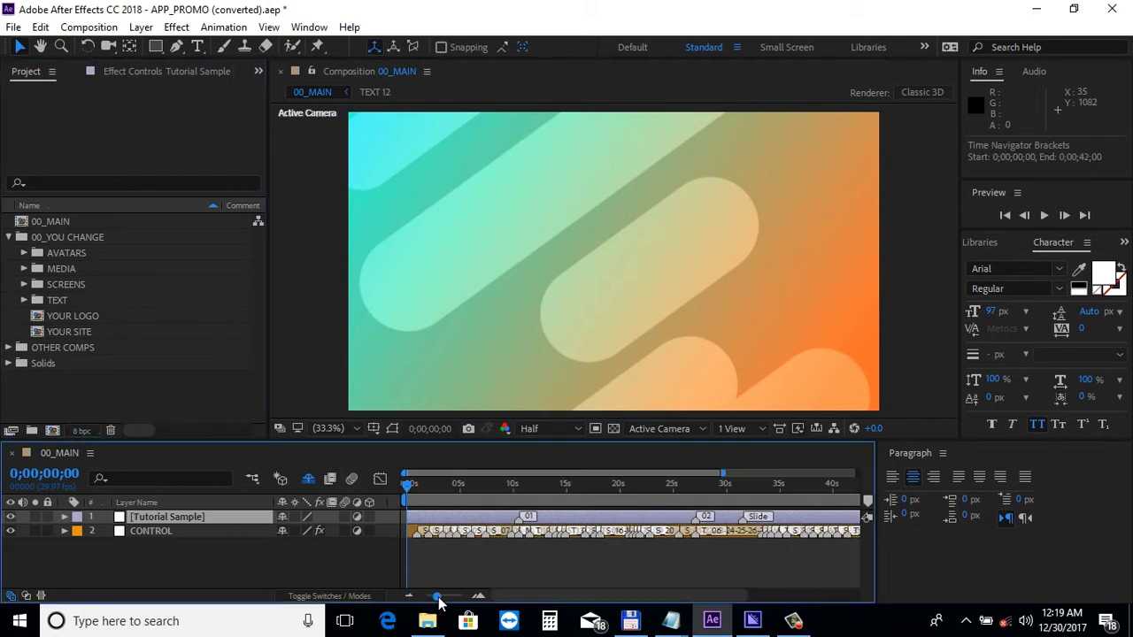
pyautogui.moveTo(442, 601); pyautogui.dragTo(453, 599)
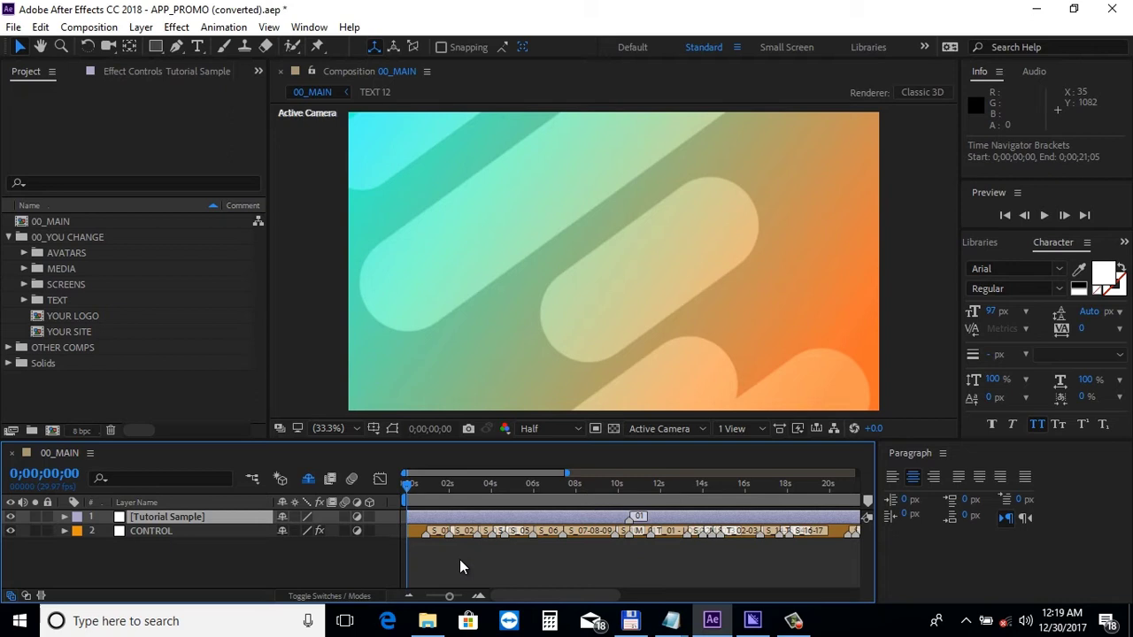
pyautogui.click(187, 532)
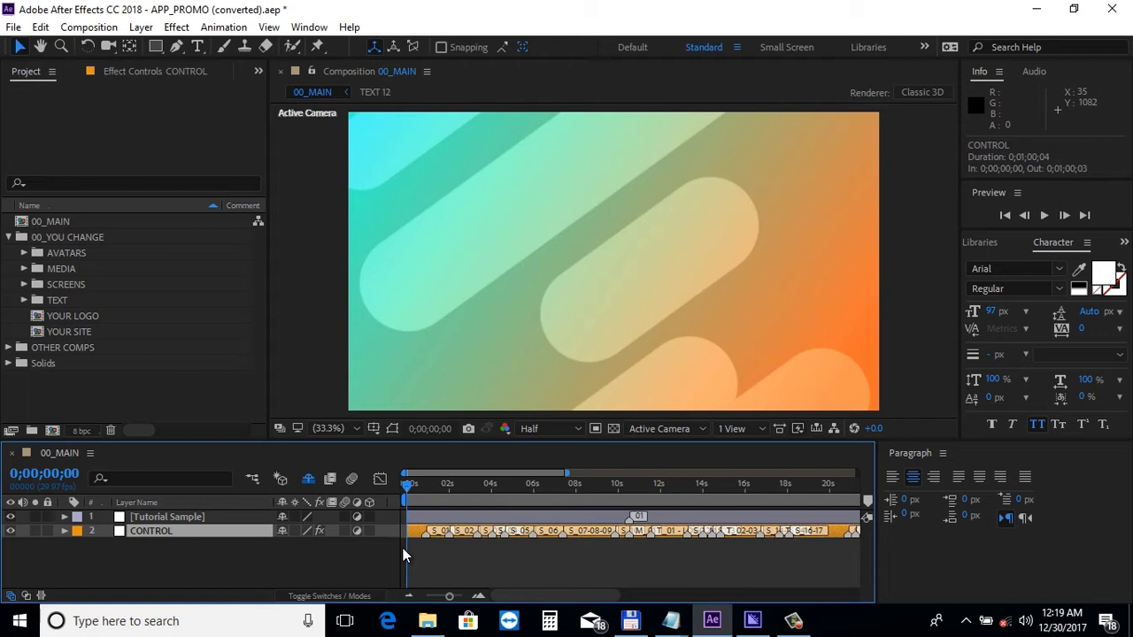
pyautogui.press('k')
pyautogui.press('k')
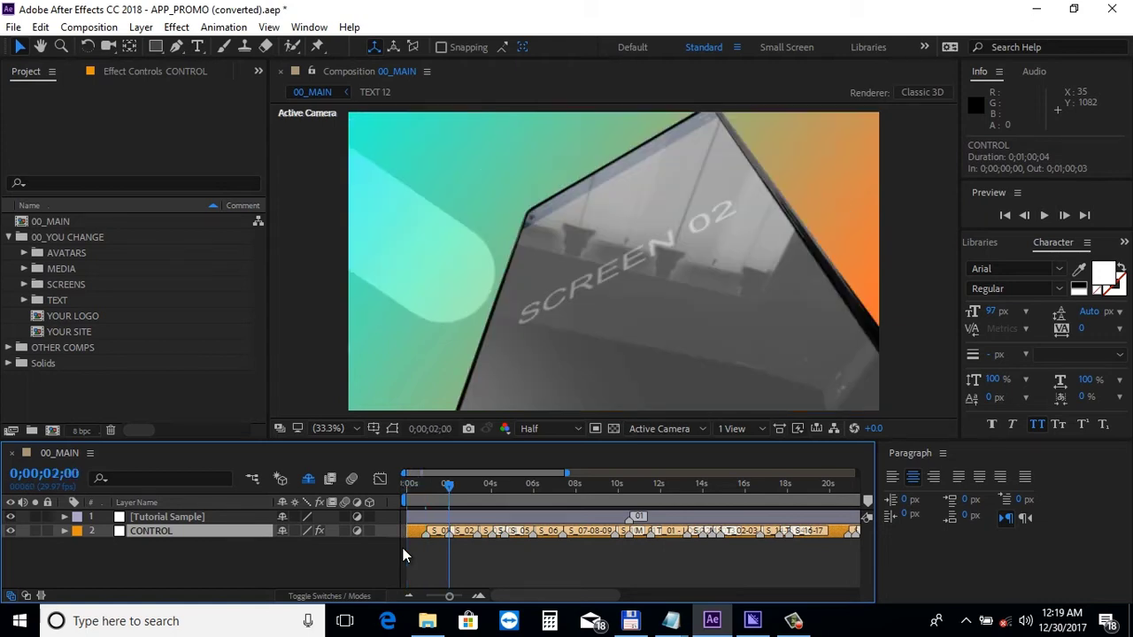
pyautogui.press('k')
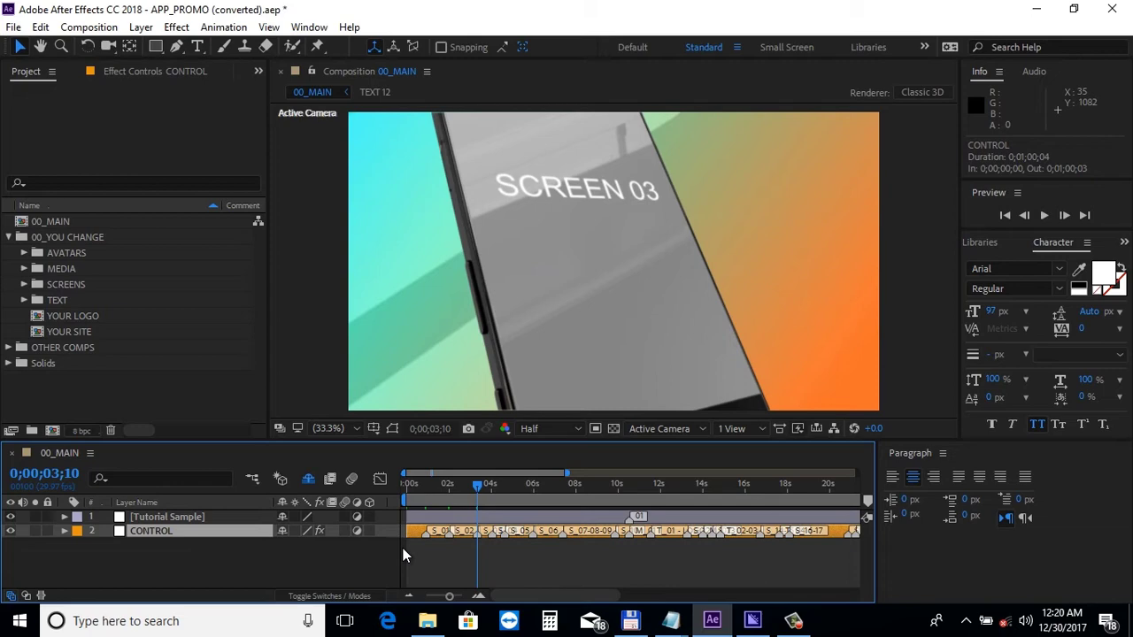
# Import SCREEN 01.jpg and SCREEN 02.jpg together from the Demo folder via File > Import > File.
pyautogui.click(13, 26)
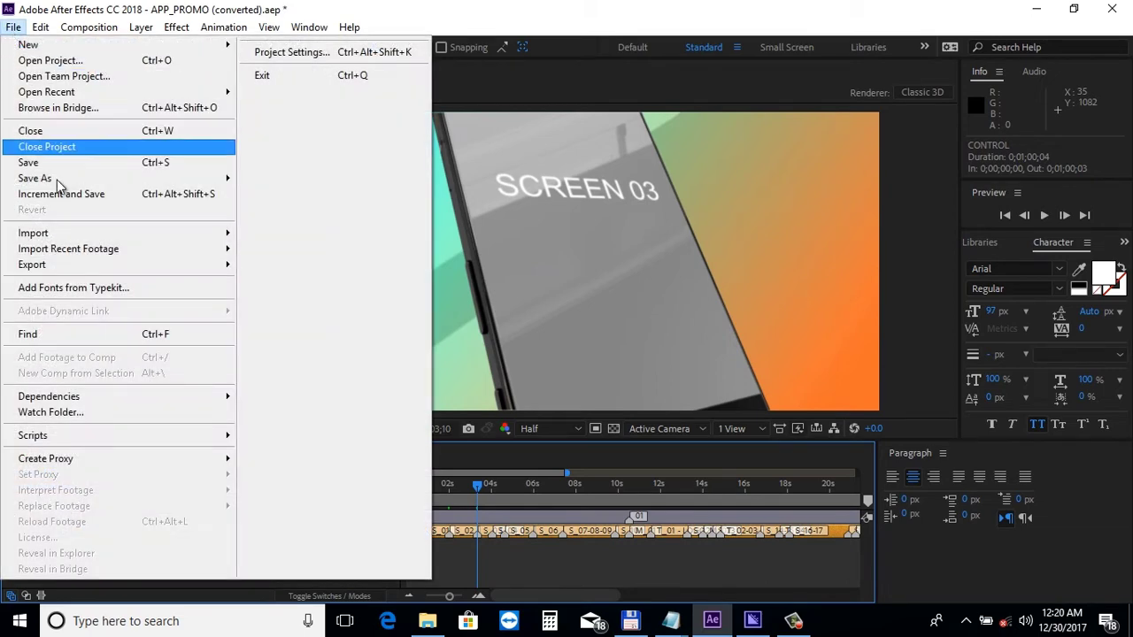
pyautogui.moveTo(226, 235)
pyautogui.click(264, 232)
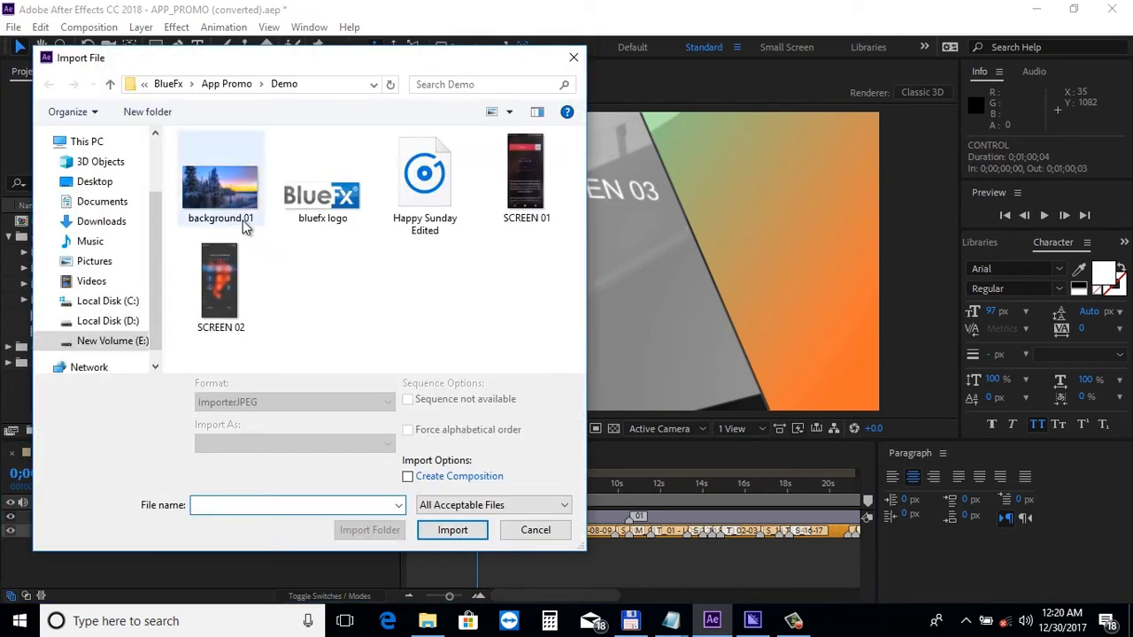
pyautogui.click(520, 189)
pyautogui.keyDown('ctrl'); pyautogui.click(223, 294); pyautogui.keyUp('ctrl')
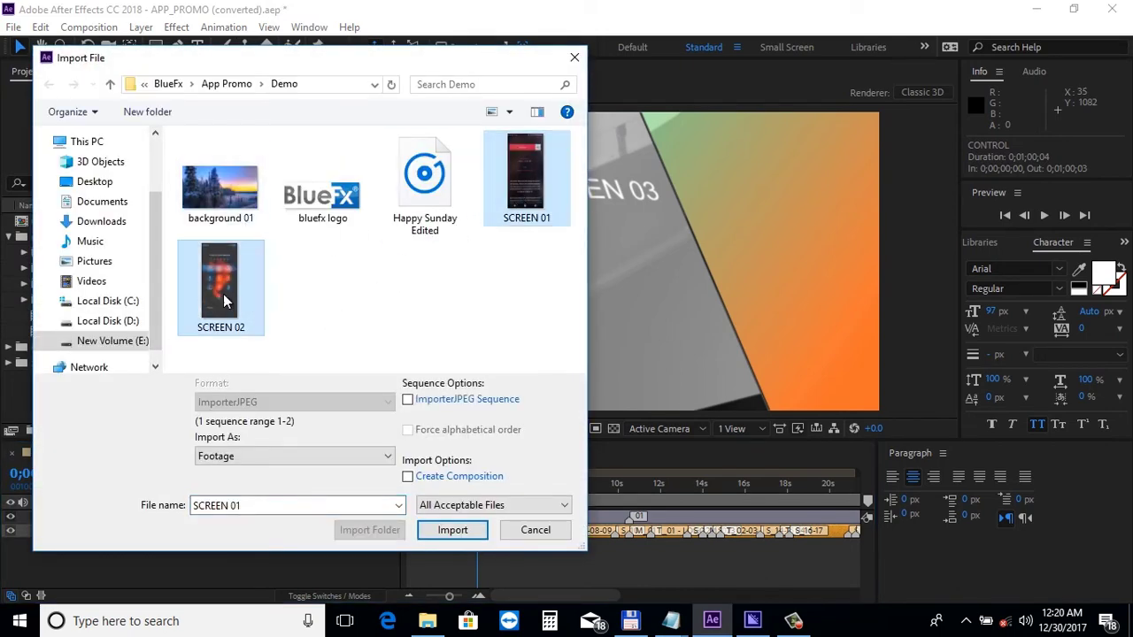
pyautogui.click(449, 527)
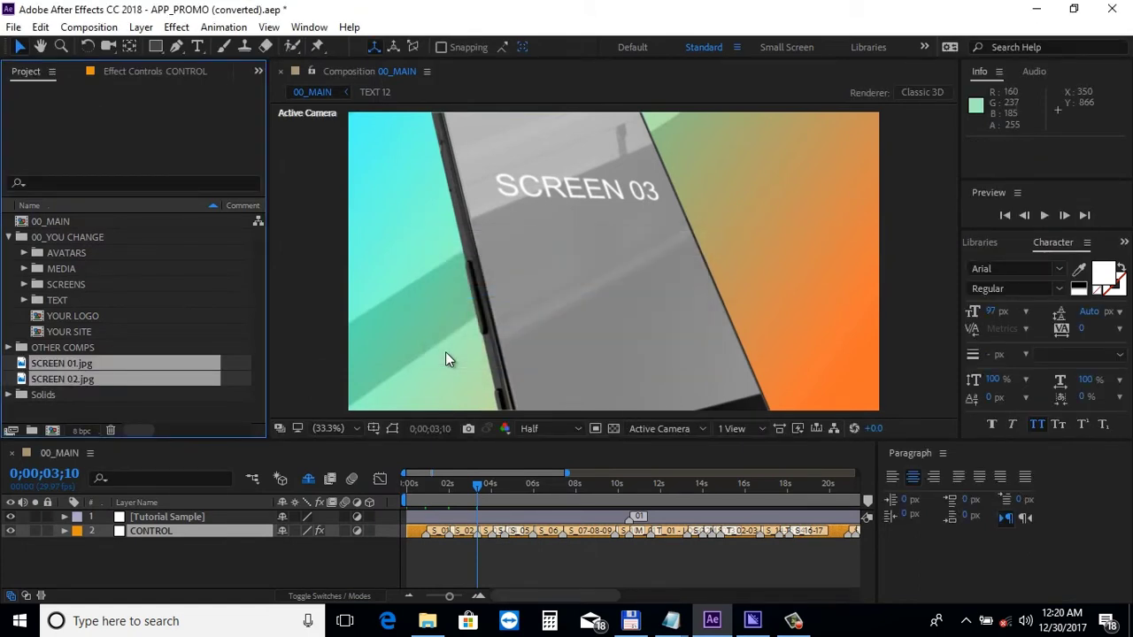
# Open the SCREEN 01 and SCREEN 02 compositions from the SCREENS folder.
pyautogui.click(23, 284)
pyautogui.scroll(-2, 84, 273)
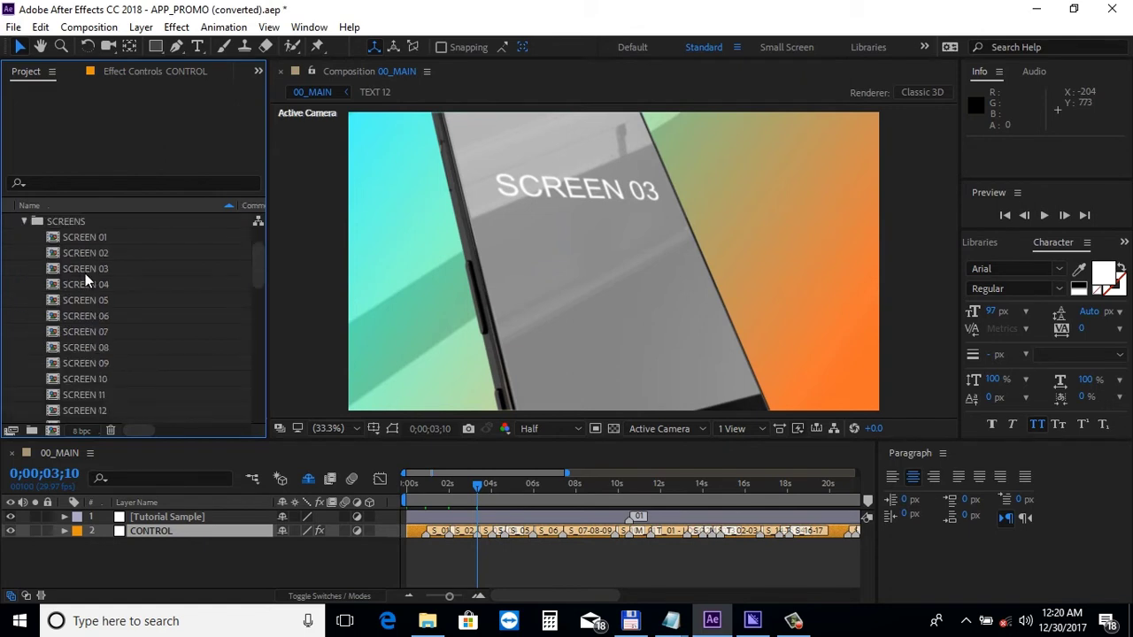
pyautogui.click(102, 236)
pyautogui.keyDown('shift'); pyautogui.click(101, 253); pyautogui.keyUp('shift')
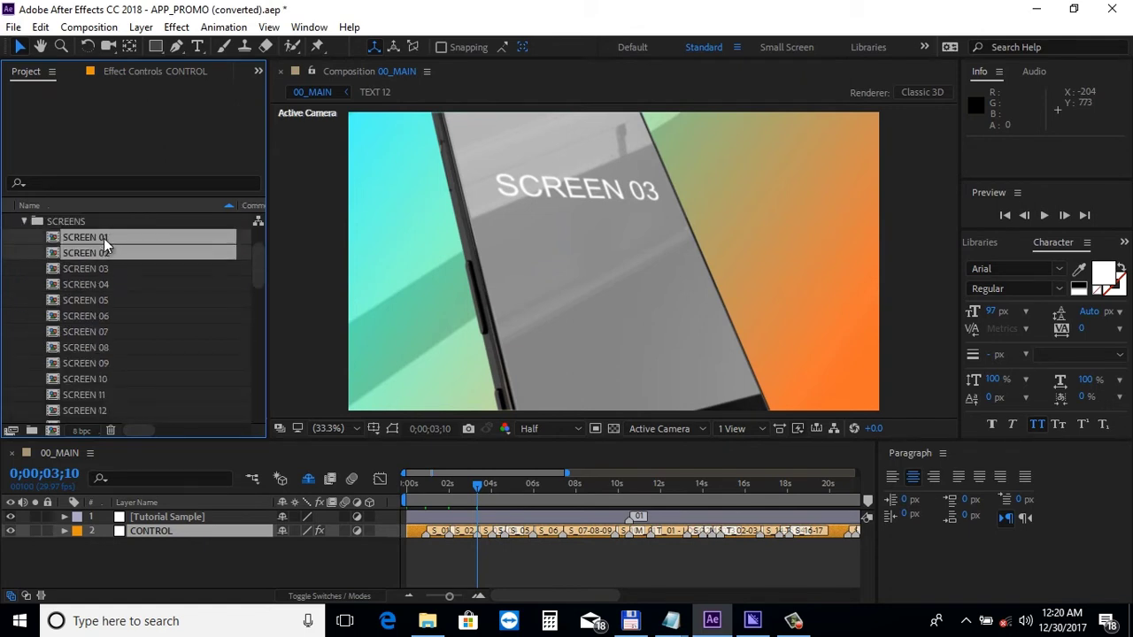
pyautogui.doubleClick(104, 238)
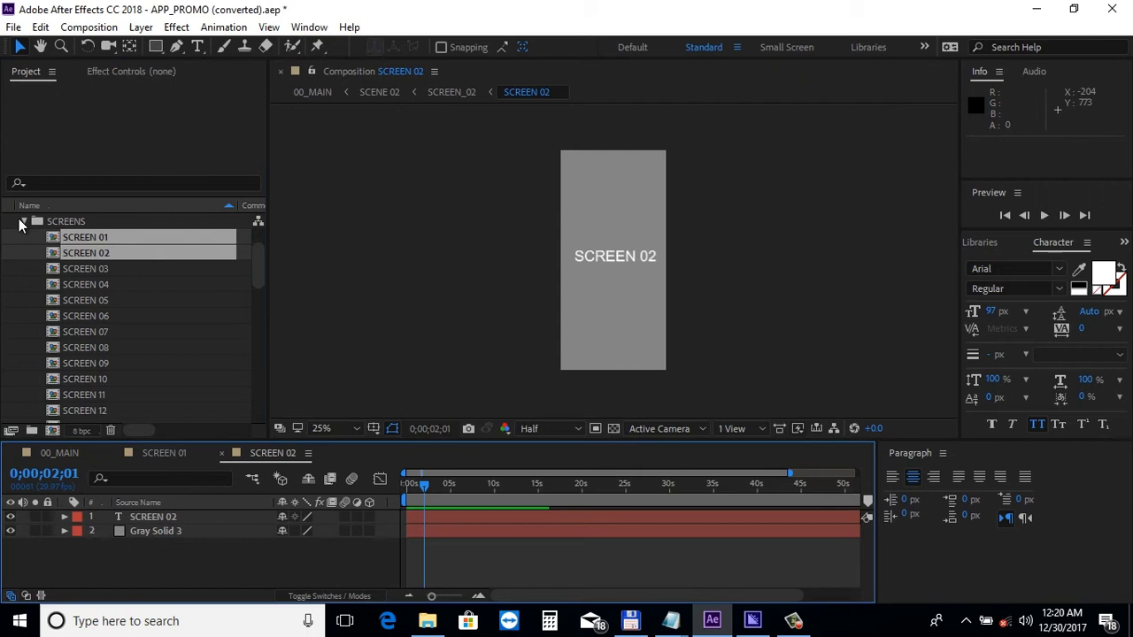
pyautogui.click(21, 222)
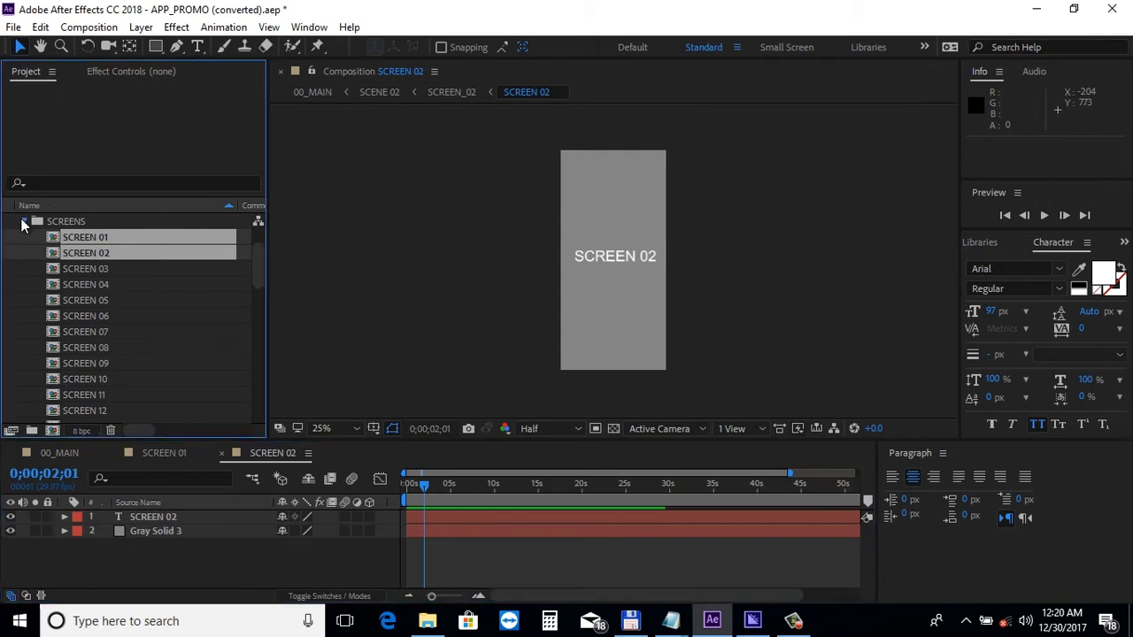
# Place SCREEN 01.jpg and SCREEN 02.jpg into their compositions and hide the gray placeholder solid.
pyautogui.click(167, 453)
pyautogui.click(85, 365)
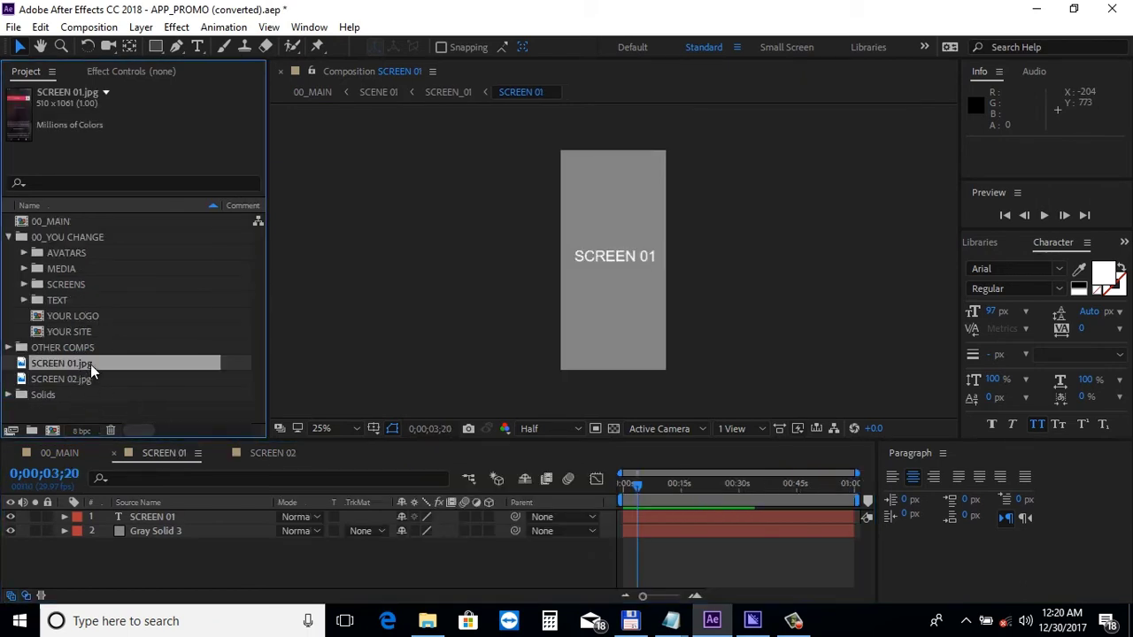
pyautogui.moveTo(91, 364); pyautogui.dragTo(152, 517)
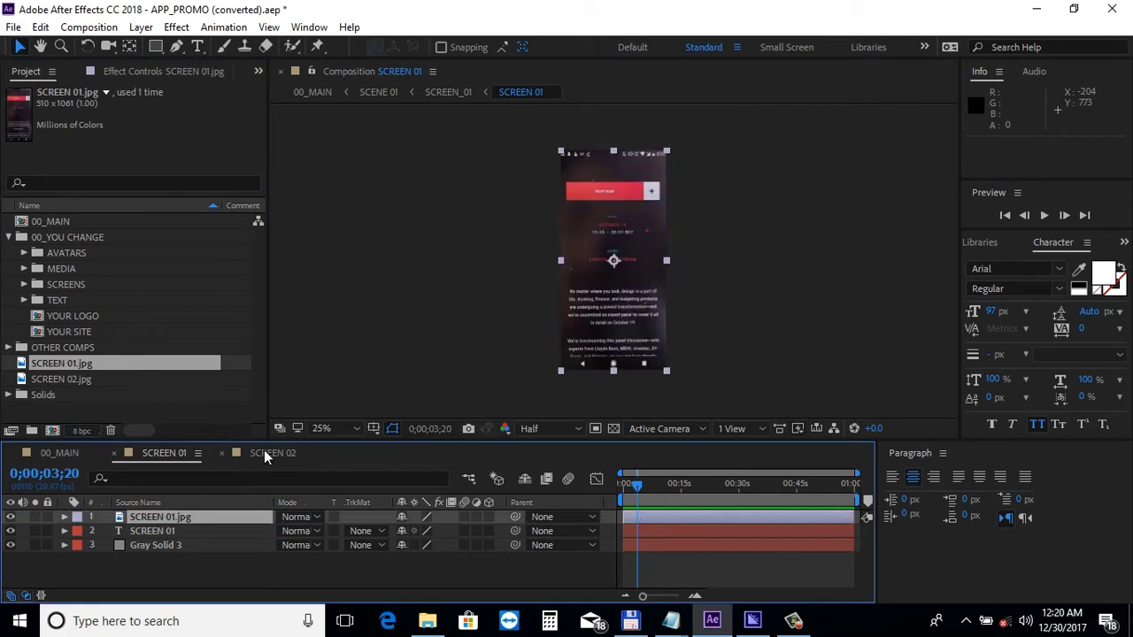
pyautogui.click(265, 452)
pyautogui.click(62, 379)
pyautogui.moveTo(92, 381); pyautogui.dragTo(146, 512)
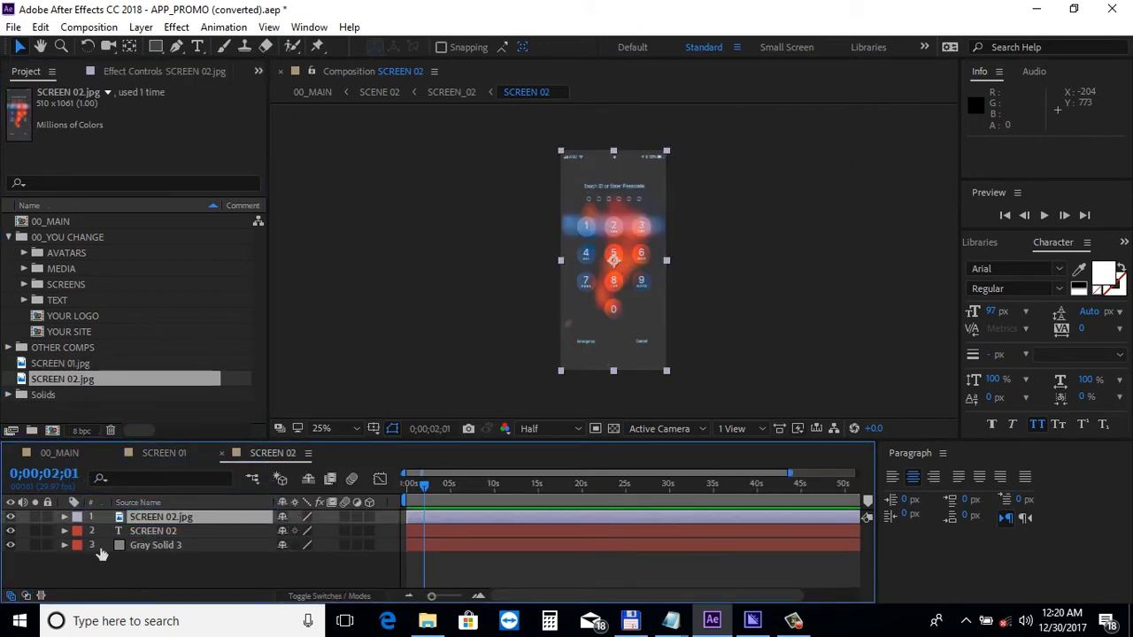
pyautogui.click(11, 546)
pyautogui.hotkey('ctrl', 'k')
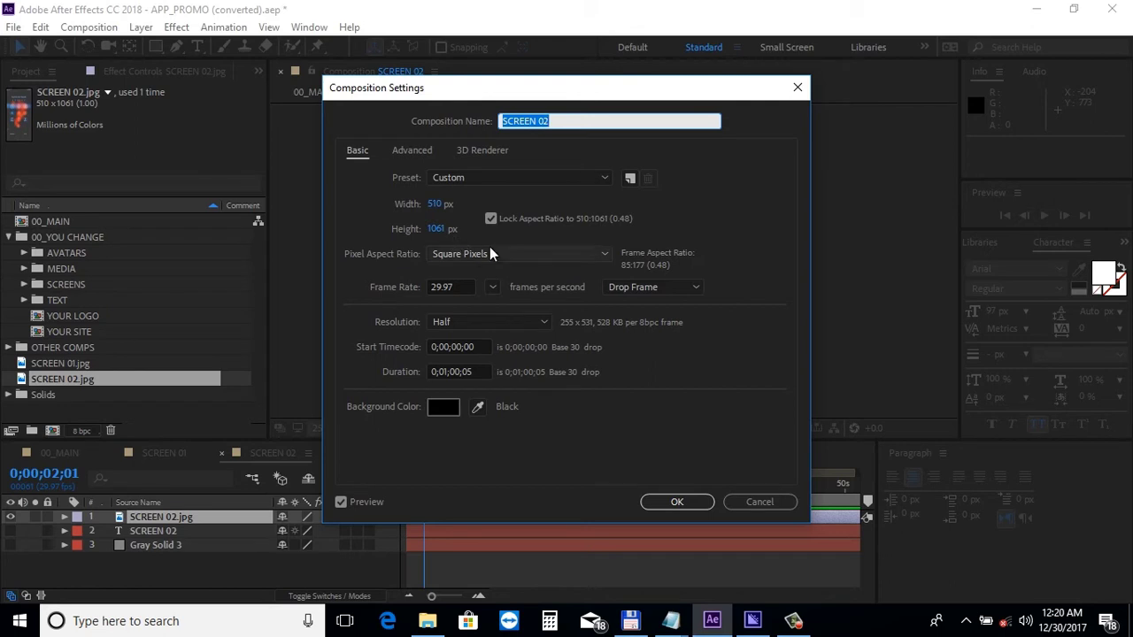
pyautogui.press('BackSpace')
pyautogui.press('Escape')
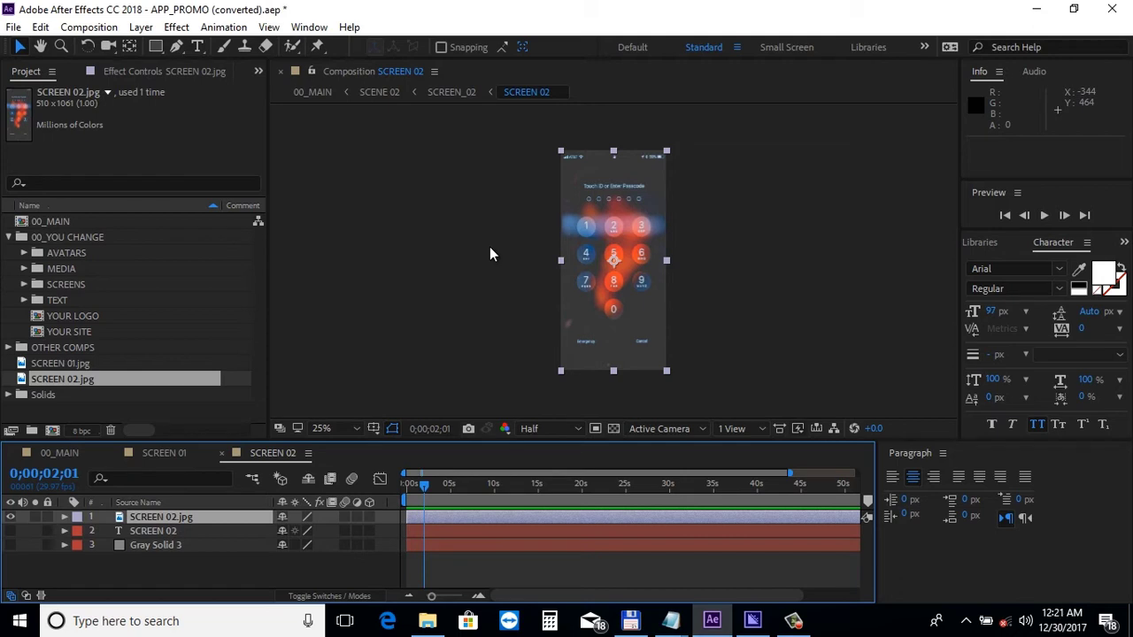
# Preview the 00_MAIN composition starting from 0;00;02;00.
pyautogui.click(49, 453)
pyautogui.press('j')
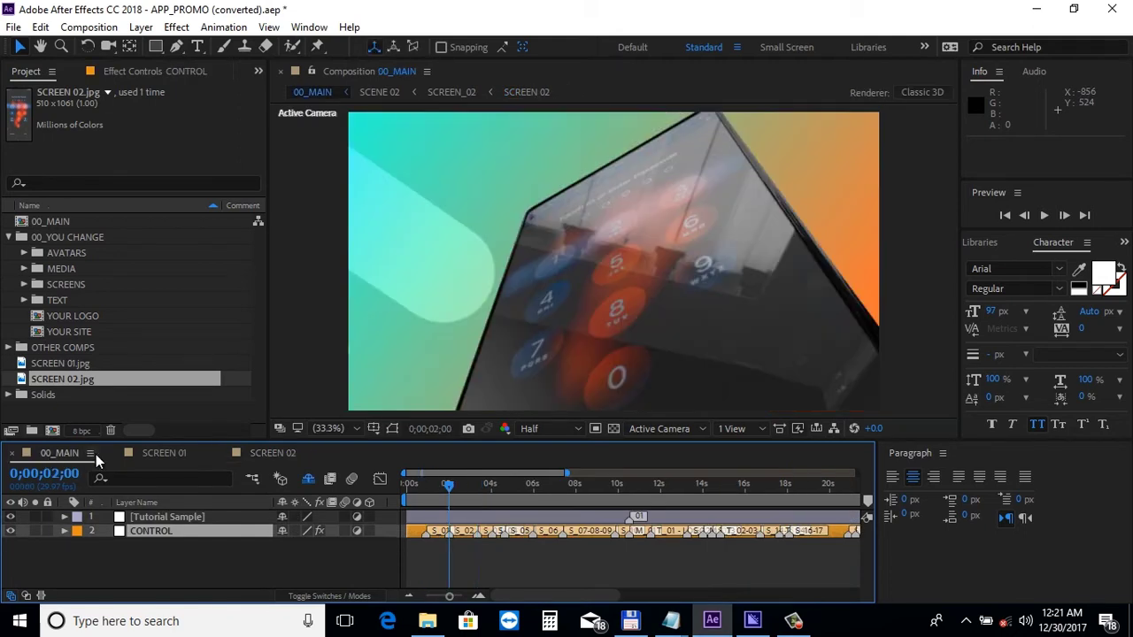
pyautogui.press('space')
pyautogui.press('space')
# Import background 01.jpg and bluefx logo.png from the Demo folder.
pyautogui.click(13, 26)
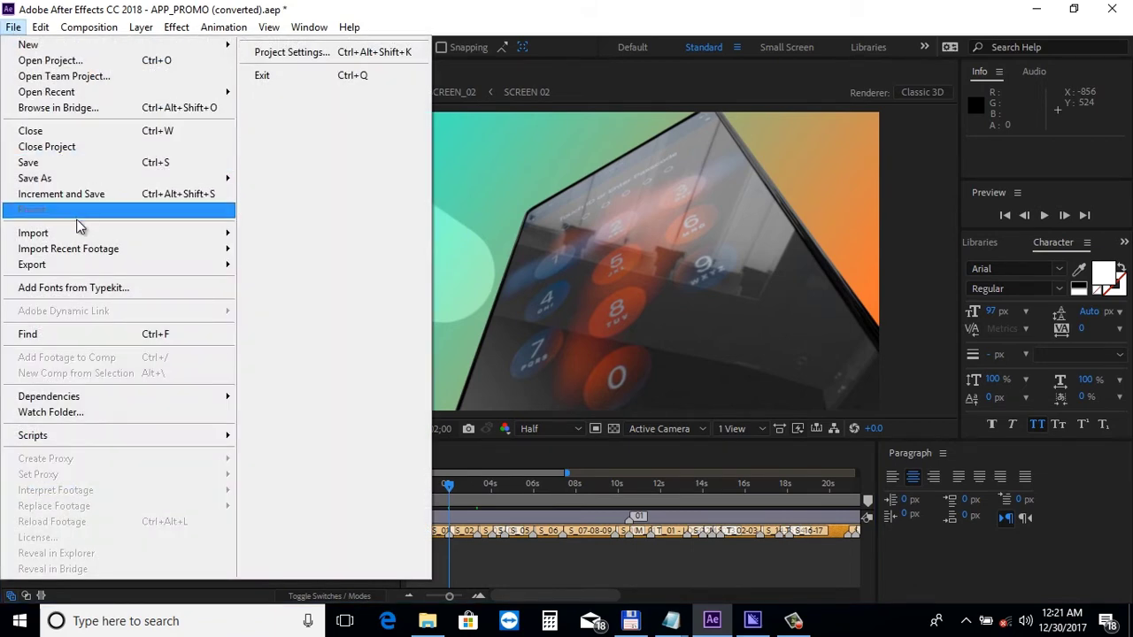
pyautogui.moveTo(80, 233)
pyautogui.click(265, 236)
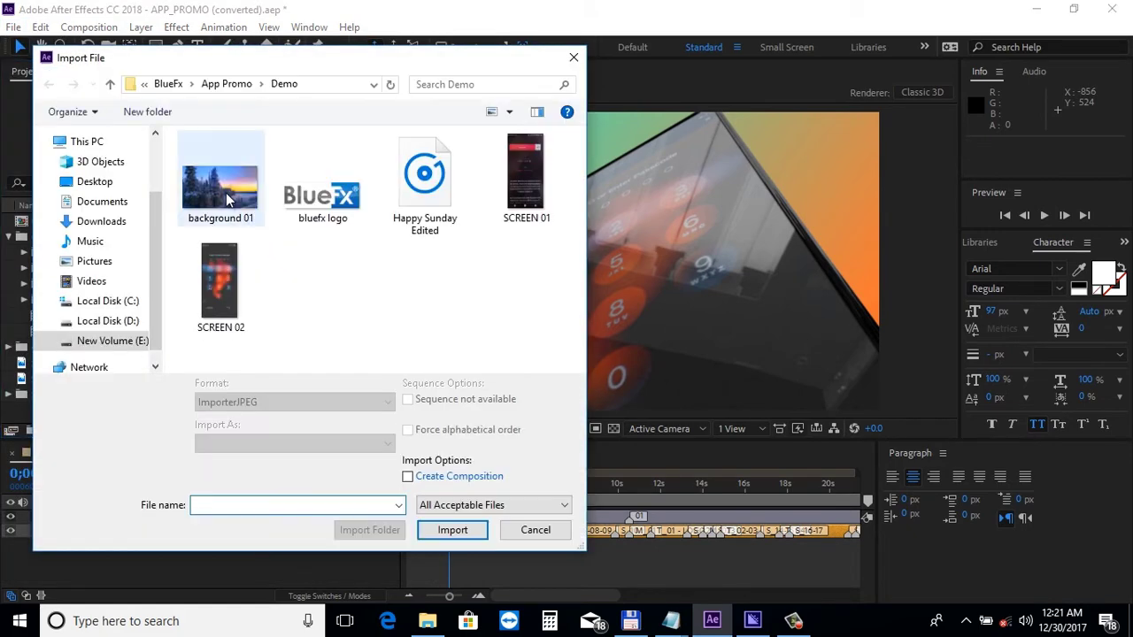
pyautogui.click(225, 193)
pyautogui.keyDown('ctrl'); pyautogui.click(321, 190); pyautogui.keyUp('ctrl')
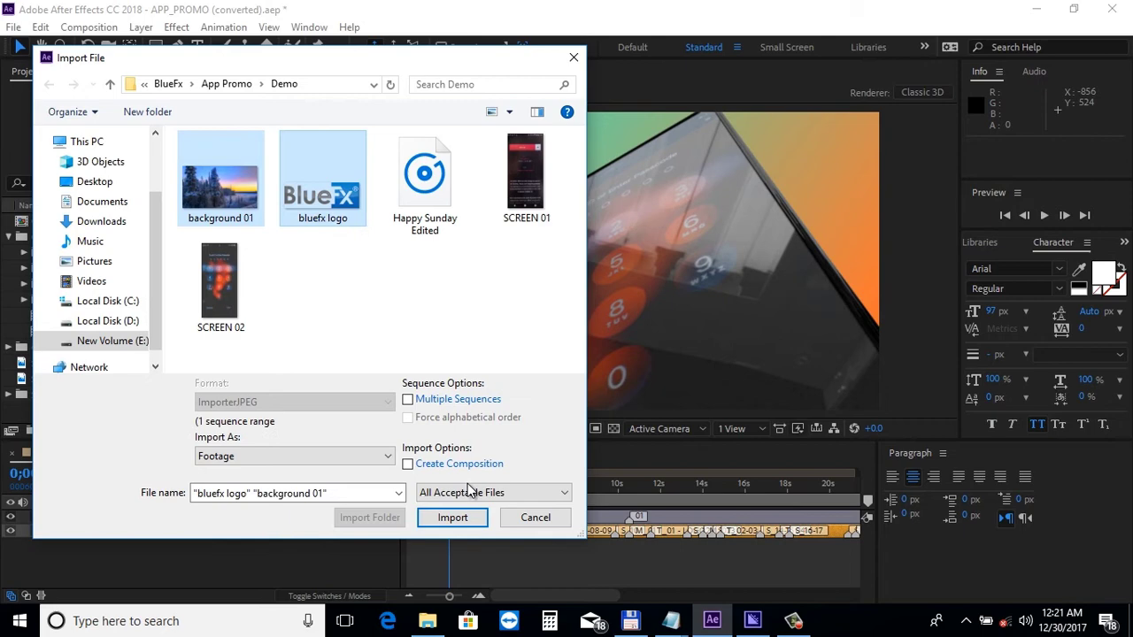
pyautogui.click(459, 515)
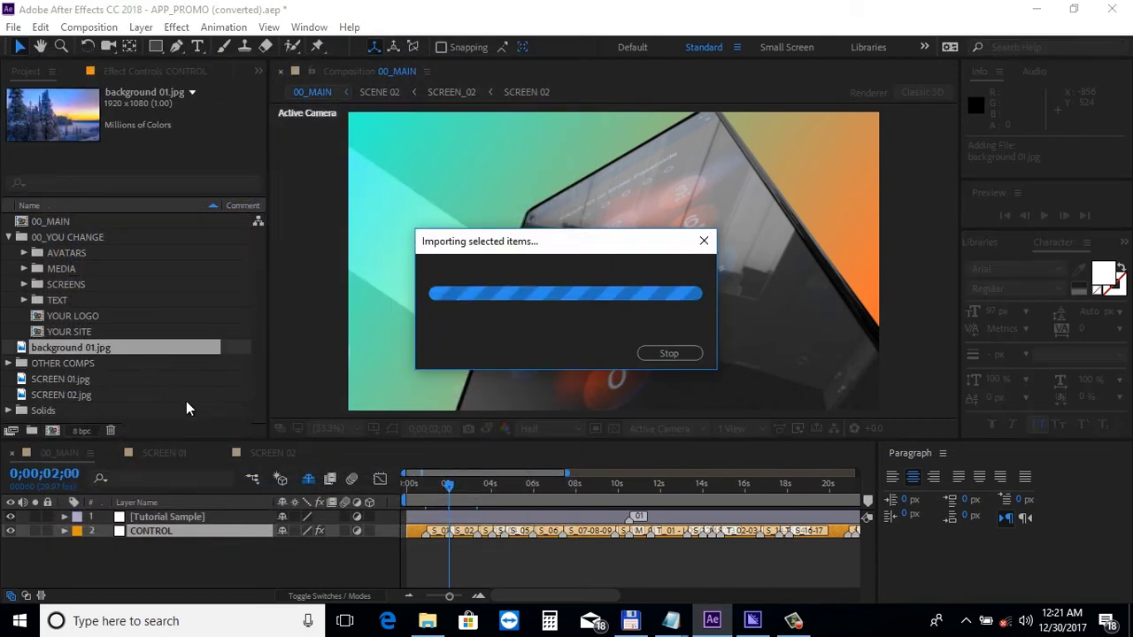
pyautogui.click(194, 408)
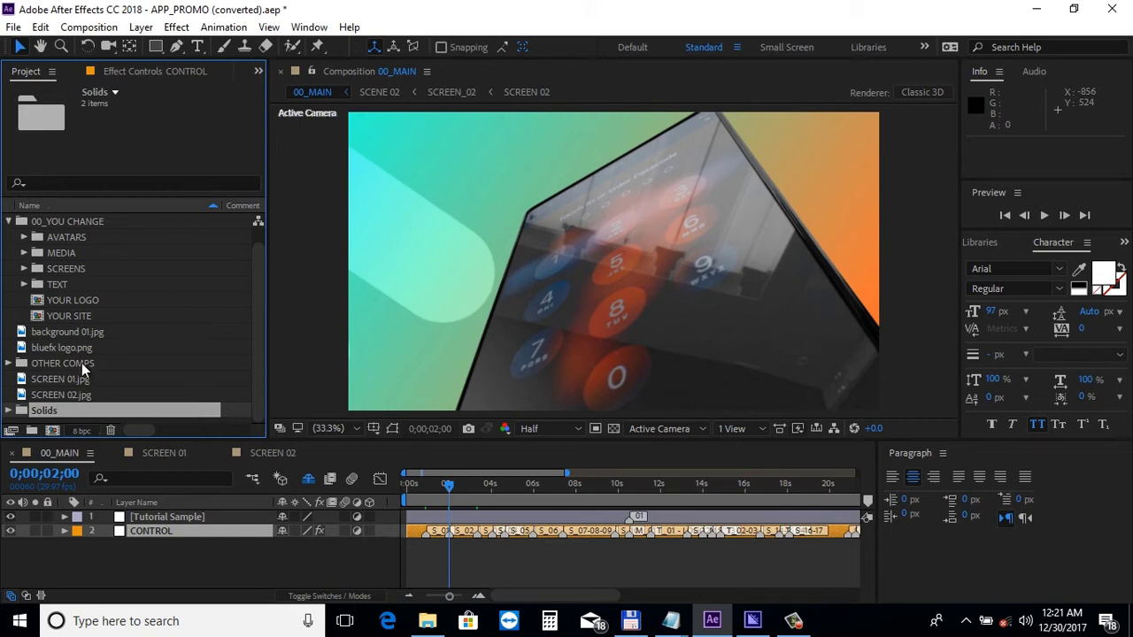
# Add bluefx logo.png to the YOUR LOGO comp, scale it to 29%, and hide the placeholder text.
pyautogui.doubleClick(76, 300)
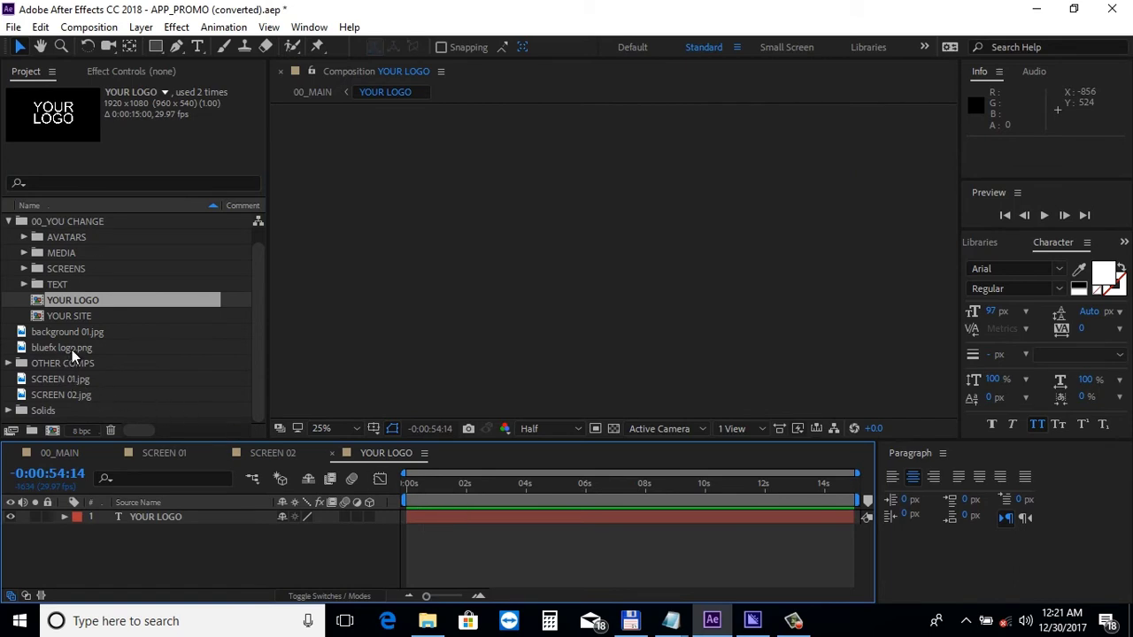
pyautogui.click(72, 348)
pyautogui.moveTo(83, 353); pyautogui.dragTo(159, 516)
pyautogui.click(484, 487)
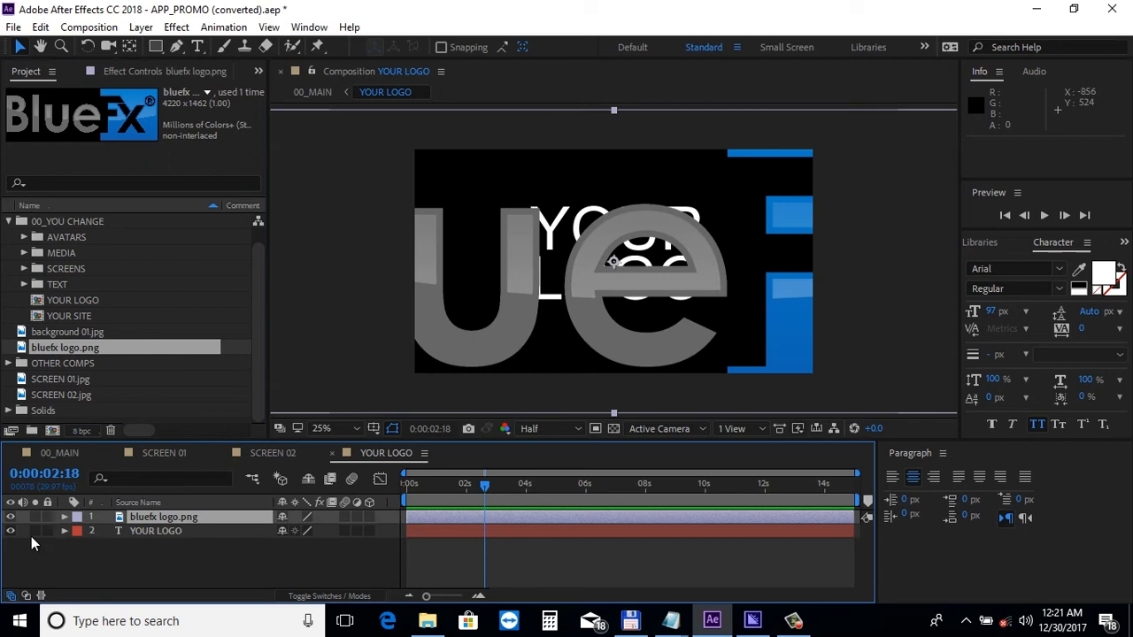
pyautogui.click(10, 531)
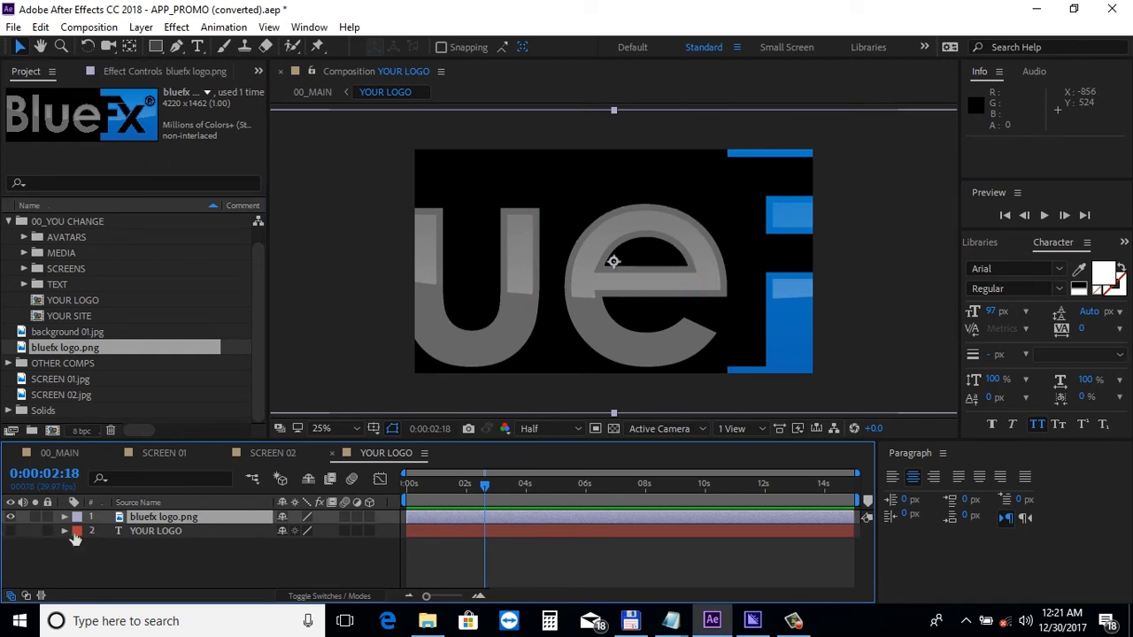
pyautogui.press('s')
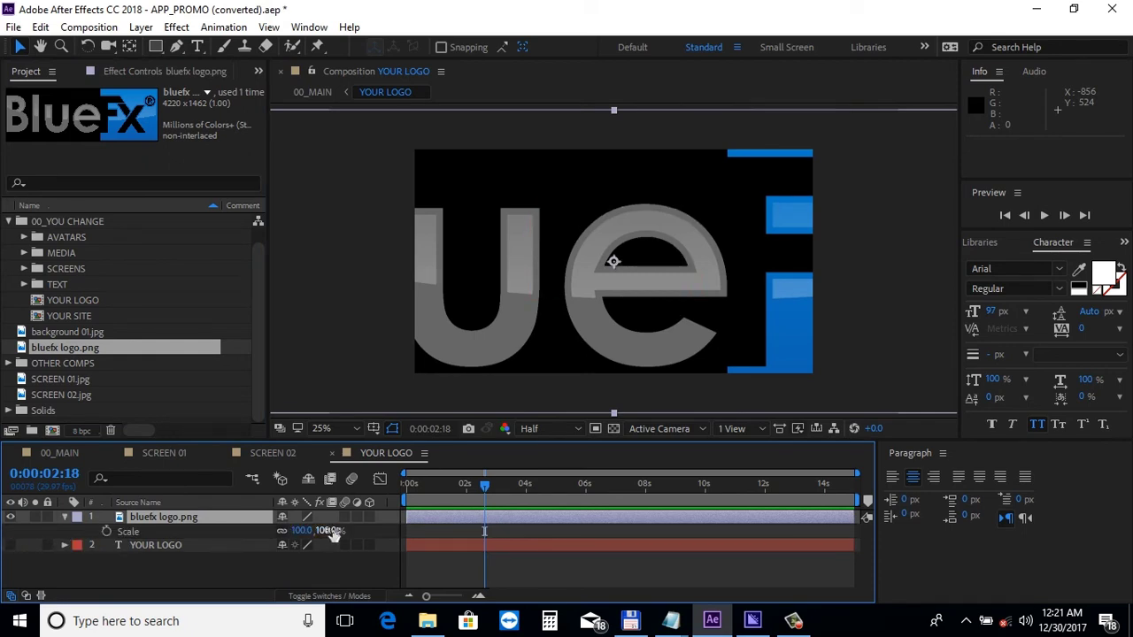
pyautogui.moveTo(329, 531); pyautogui.dragTo(269, 531)
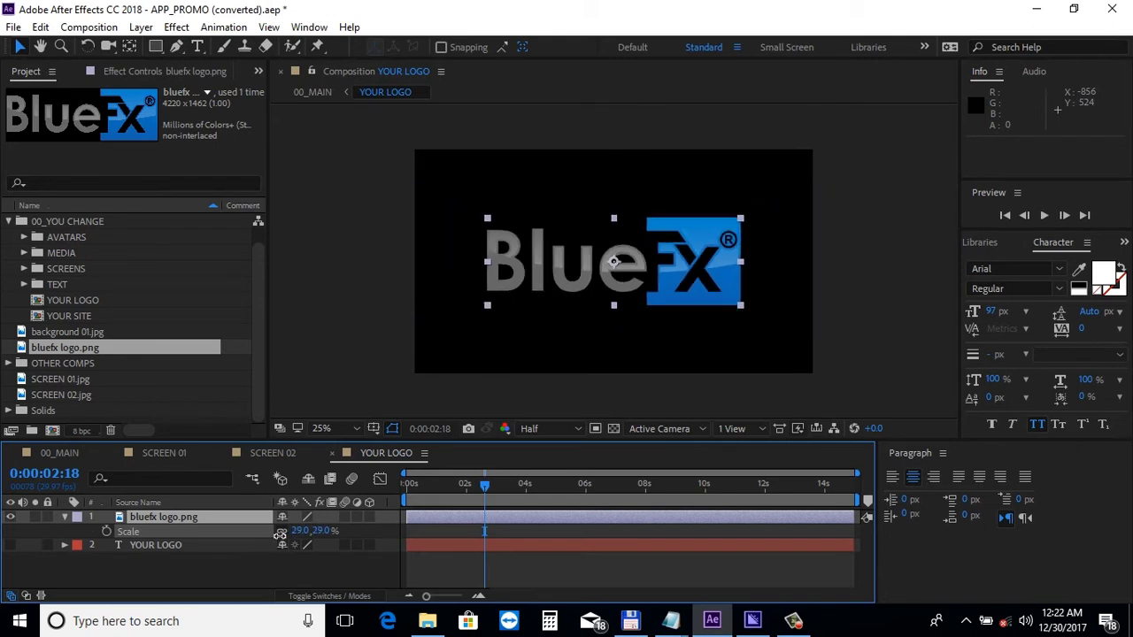
# Return to 00_MAIN, scrub to about 0;00;10;15 to see the logo, and expand the TEXT folder.
pyautogui.click(57, 454)
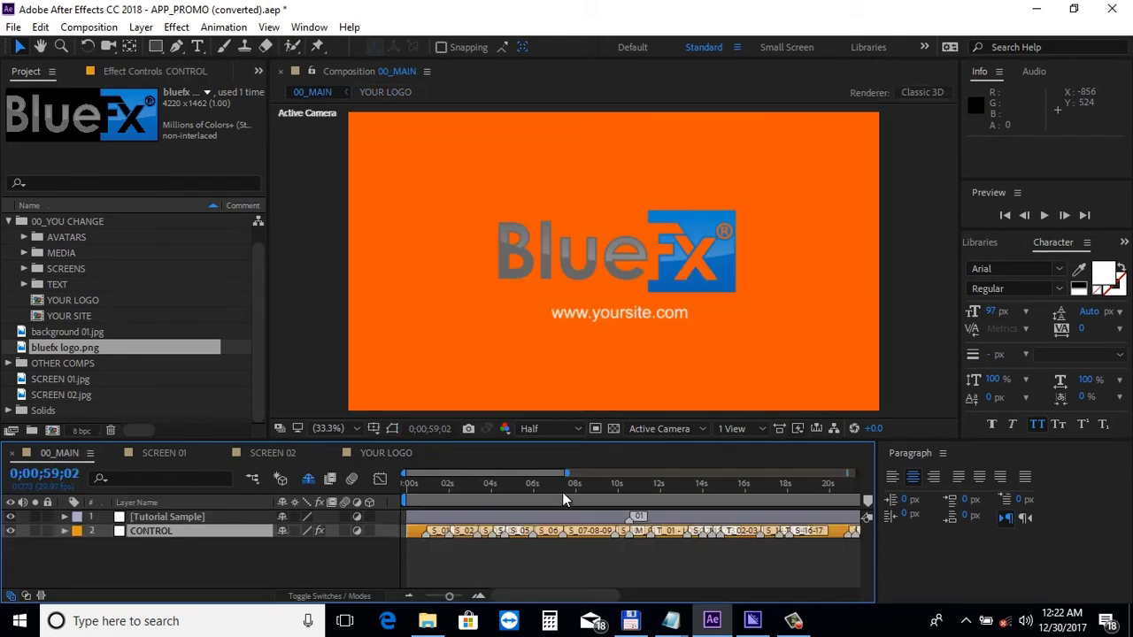
pyautogui.moveTo(562, 485); pyautogui.dragTo(626, 483)
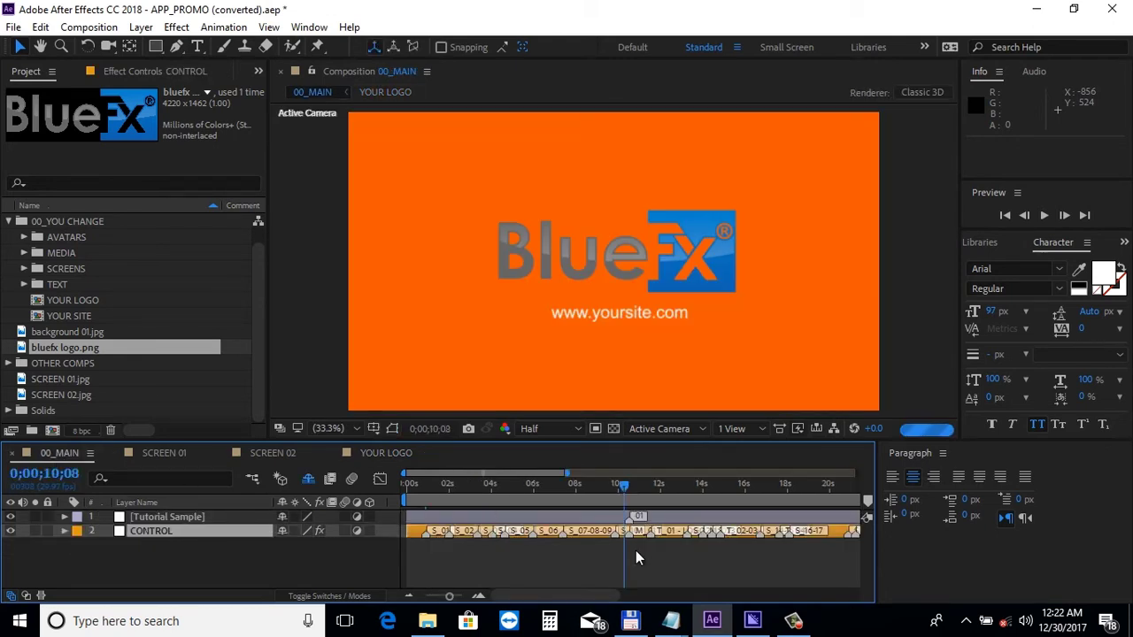
pyautogui.click(635, 492)
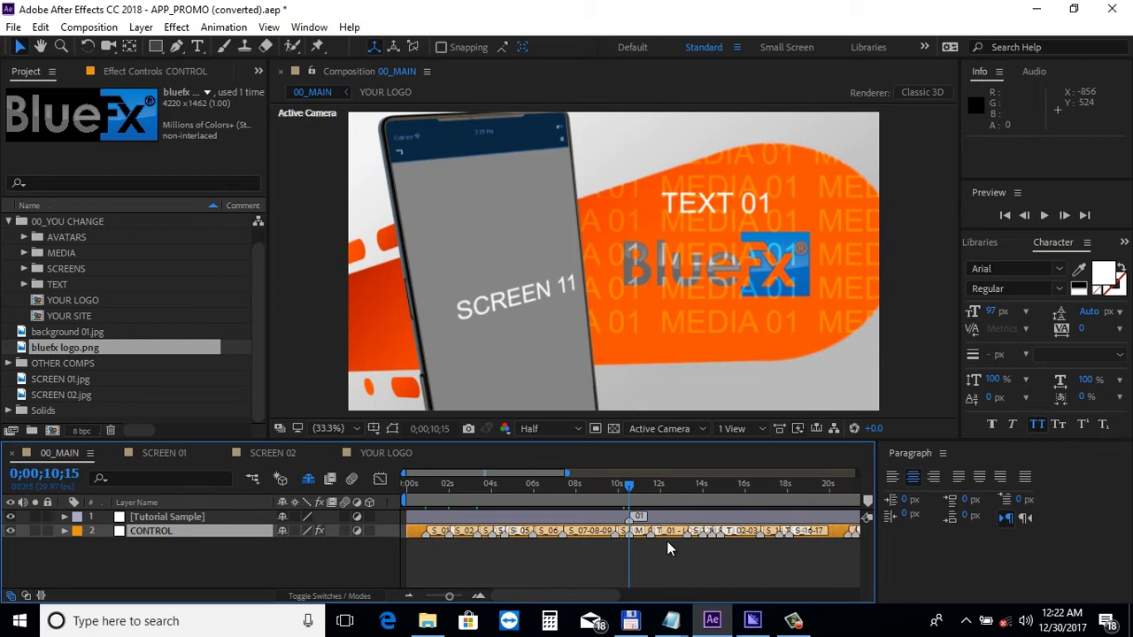
pyautogui.click(24, 284)
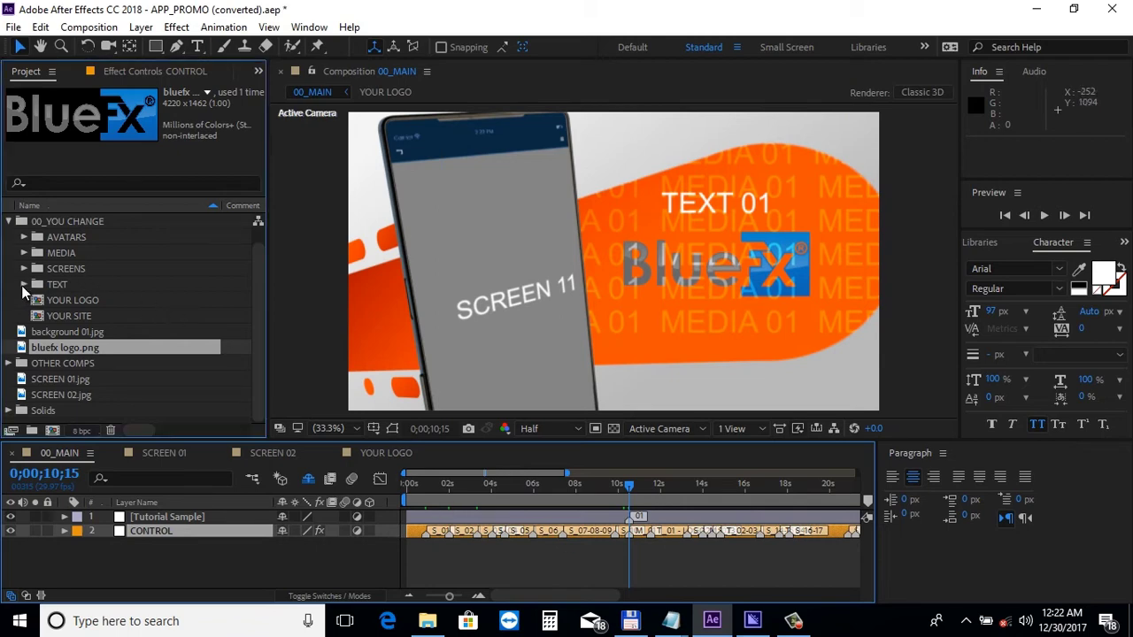
pyautogui.scroll(-2, 81, 266)
# Open TEXT 01 and replace its placeholder heading with 'sample text'.
pyautogui.rightClick(83, 237)
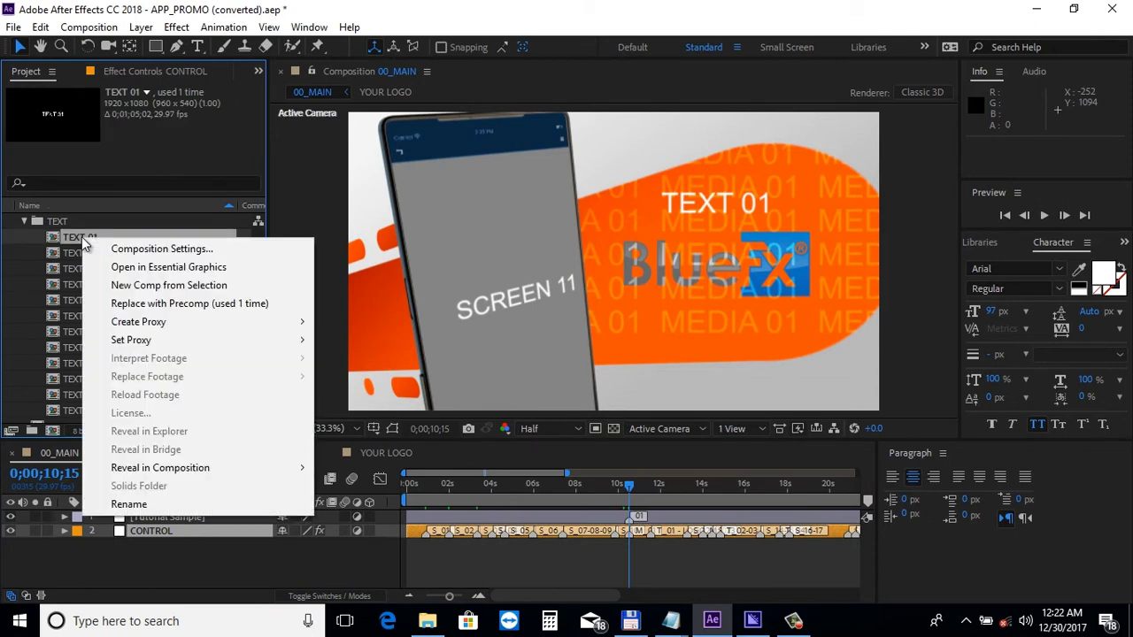
pyautogui.click(70, 236)
pyautogui.doubleClick(70, 236)
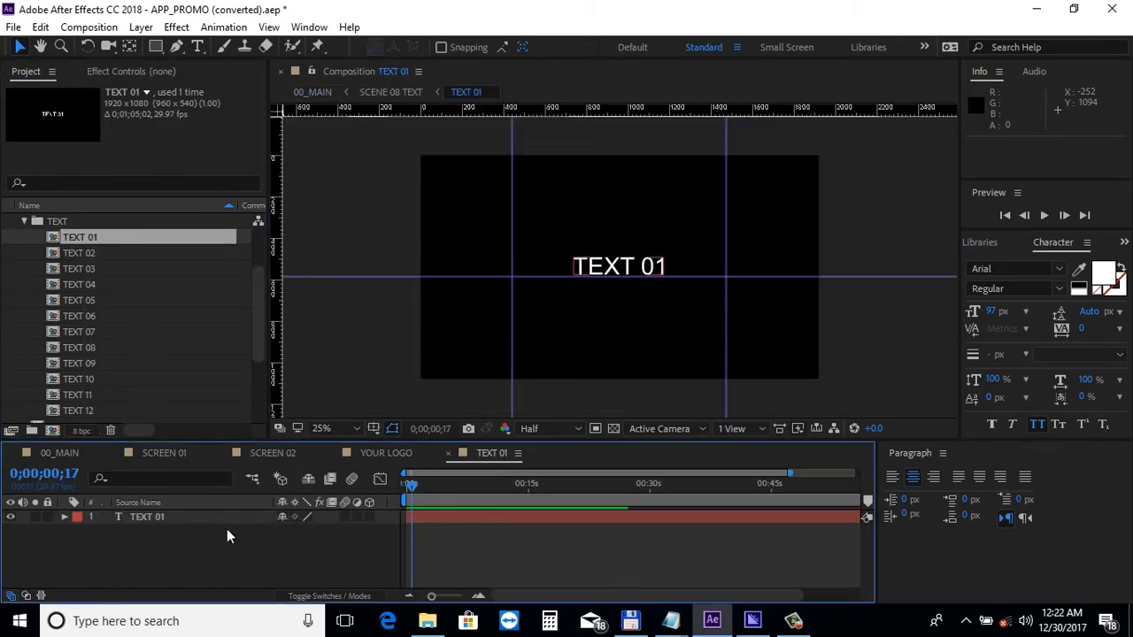
pyautogui.doubleClick(158, 518)
pyautogui.write('sampl')
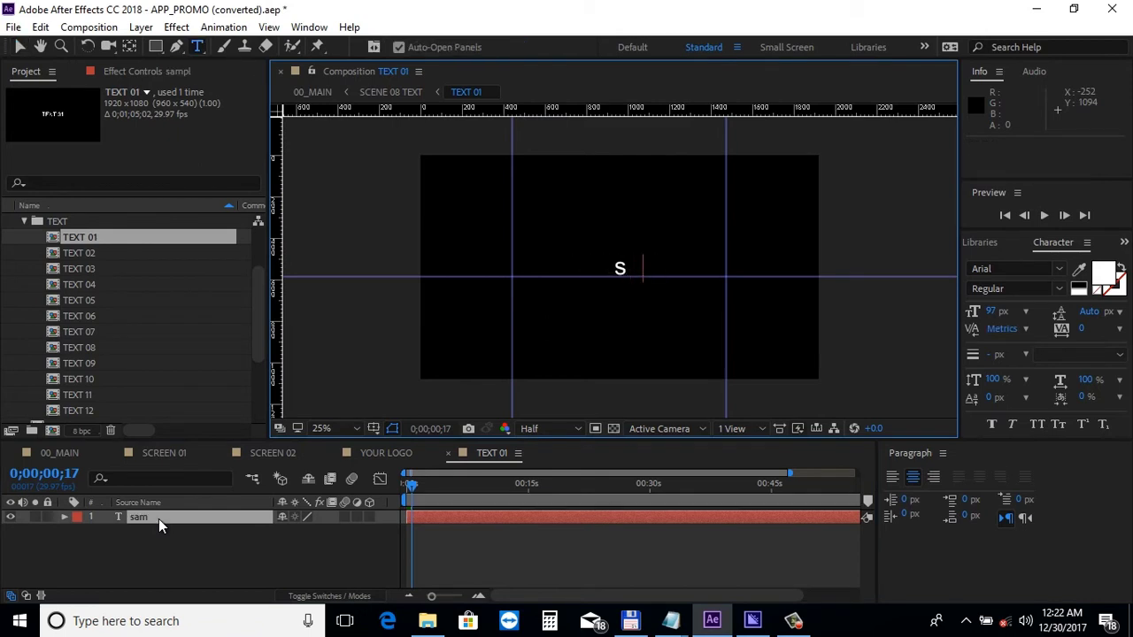
pyautogui.write('e text')
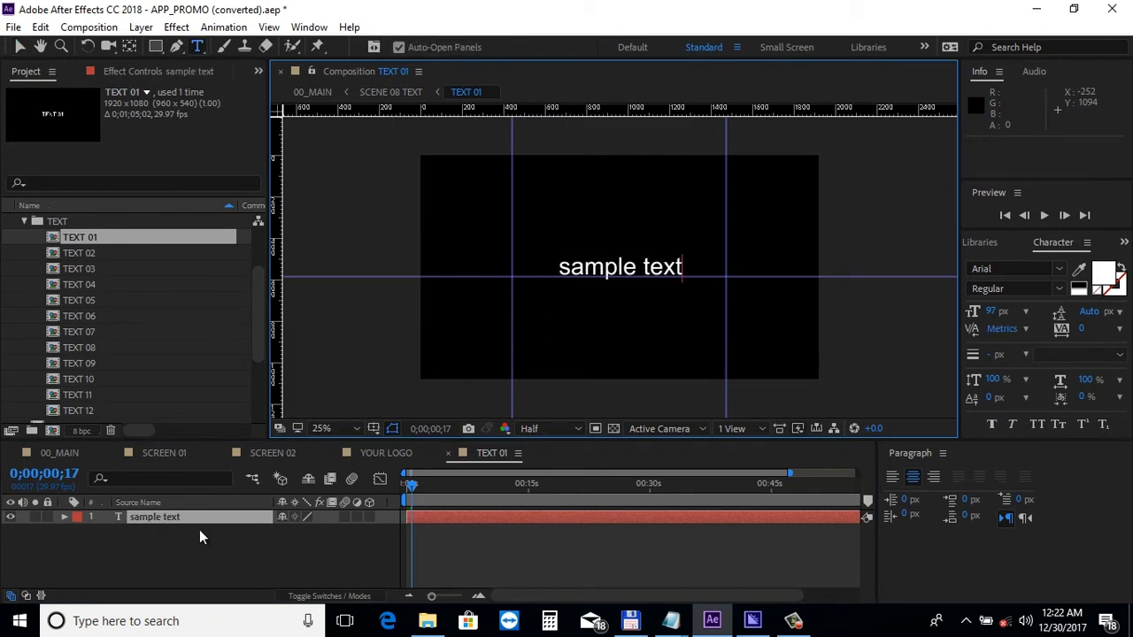
pyautogui.click(198, 531)
# Apply All Caps so the heading reads SAMPLE TEXT.
pyautogui.click(202, 517)
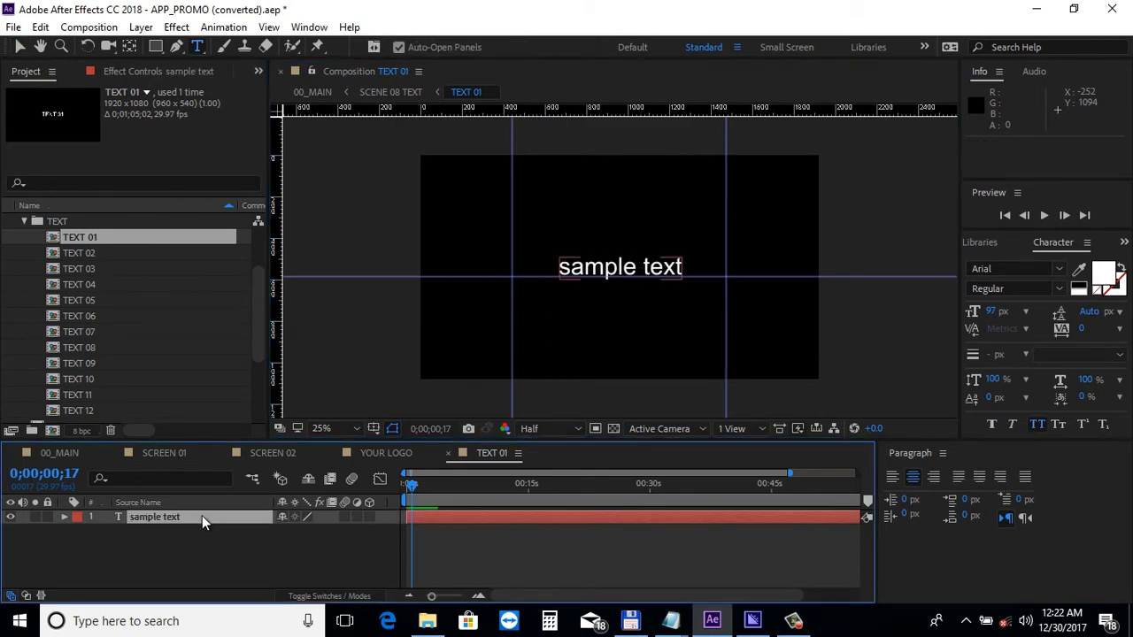
pyautogui.click(1037, 424)
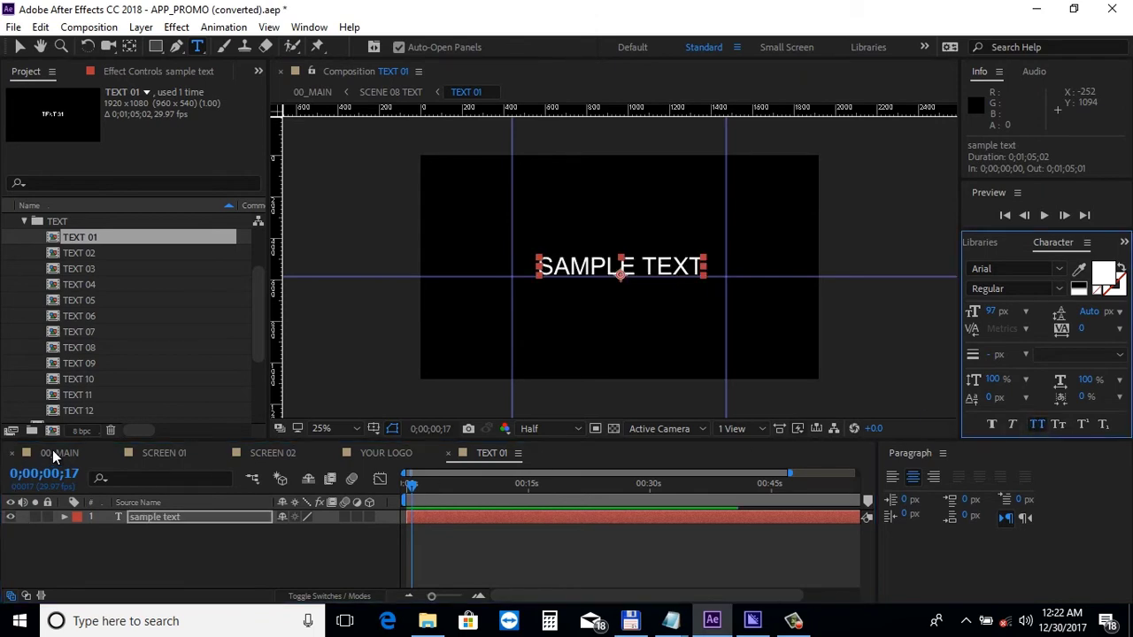
pyautogui.click(52, 449)
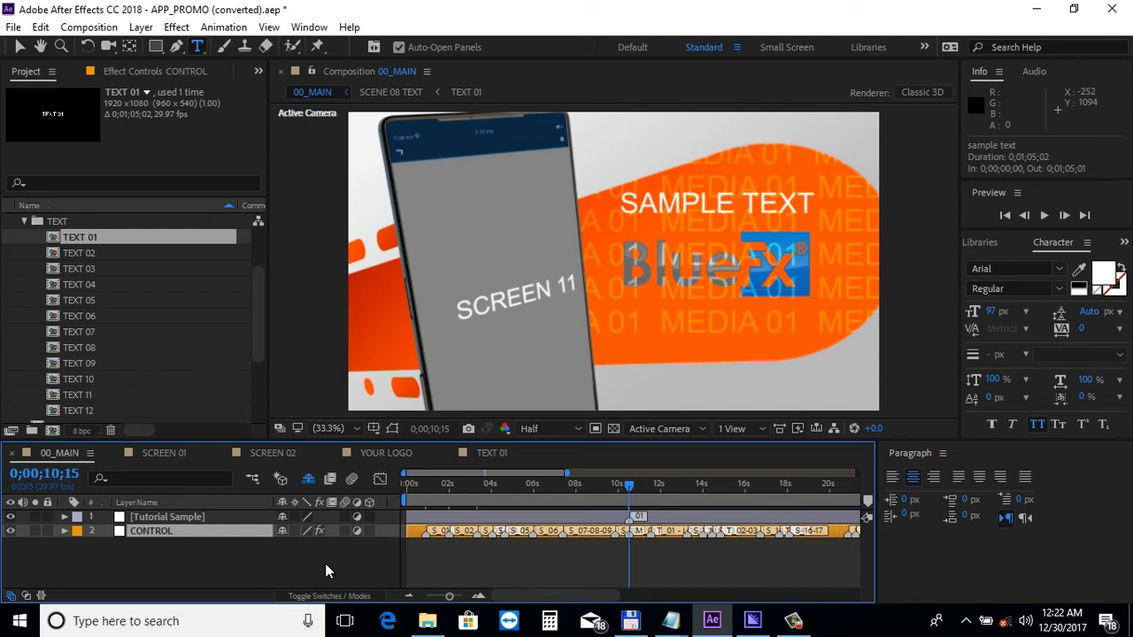
# Show the CONTROL layer's color effects (BG 1 COLOR 1 to HEADER COLOR) at 0;00;00;00.
pyautogui.click(148, 73)
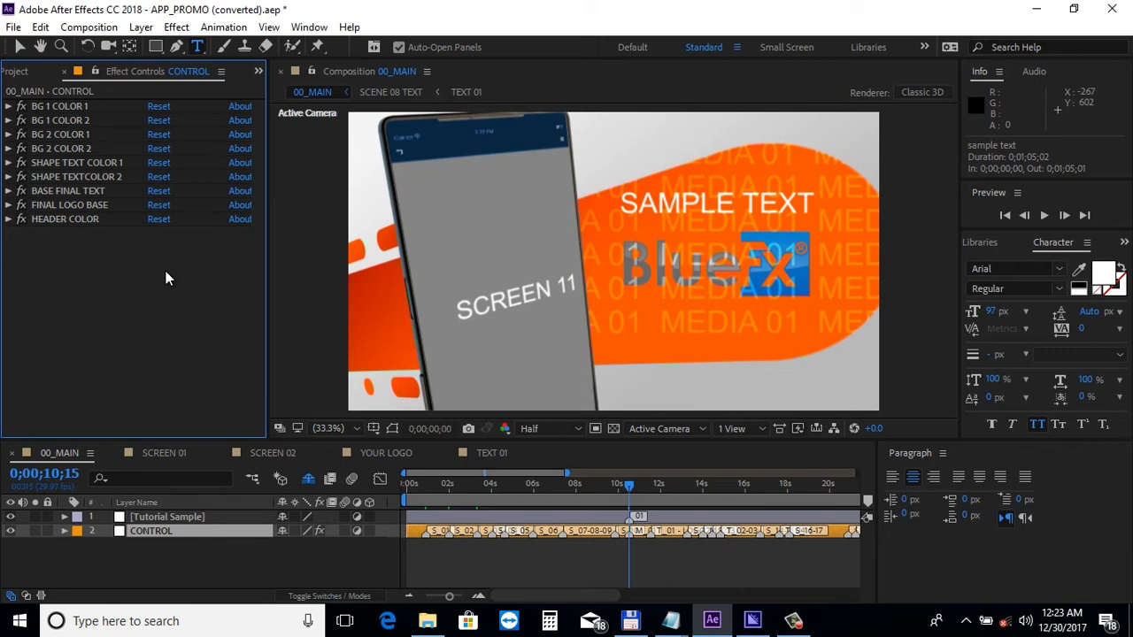
pyautogui.press('Home')
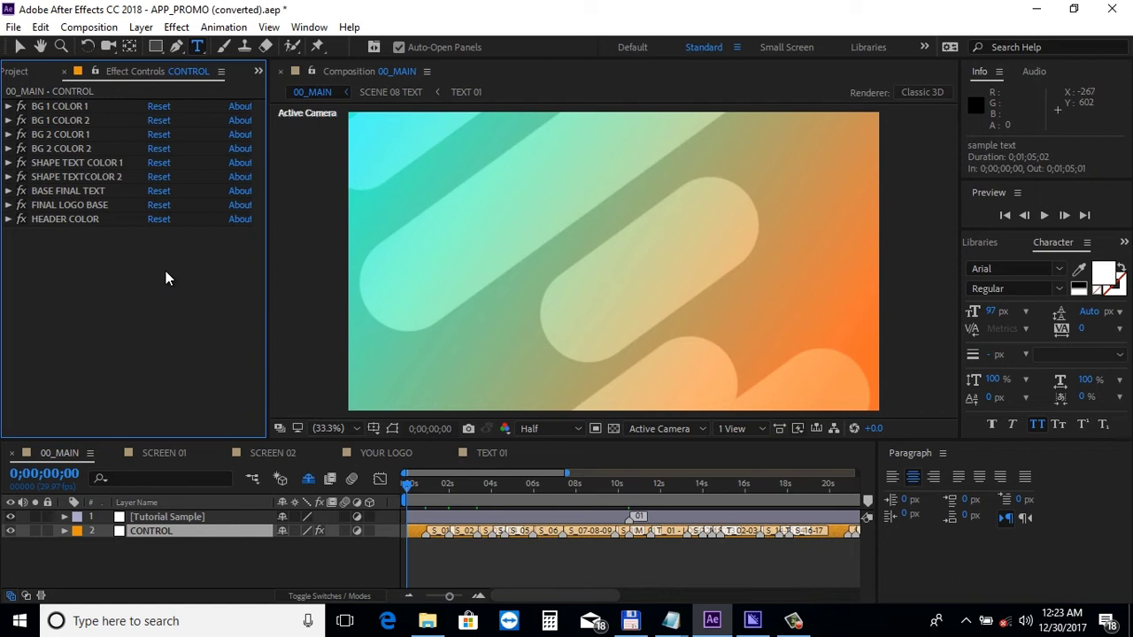
# Change BG 1 COLOR 1 from cyan to a deep blue in the Color dialog.
pyautogui.click(8, 106)
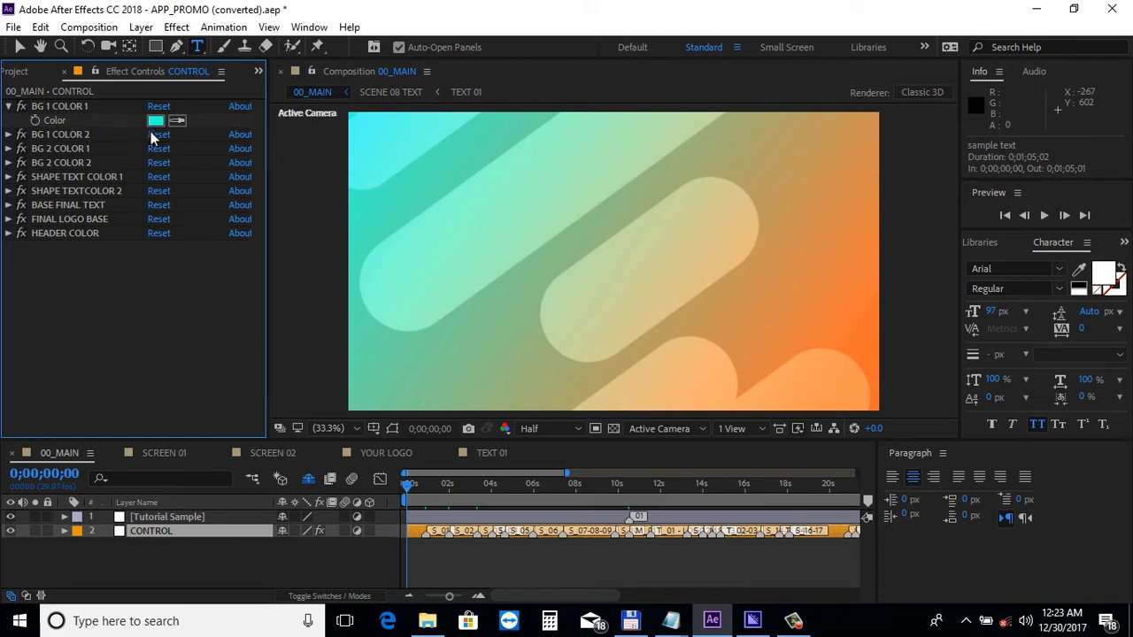
pyautogui.click(156, 120)
pyautogui.moveTo(315, 452); pyautogui.dragTo(289, 436)
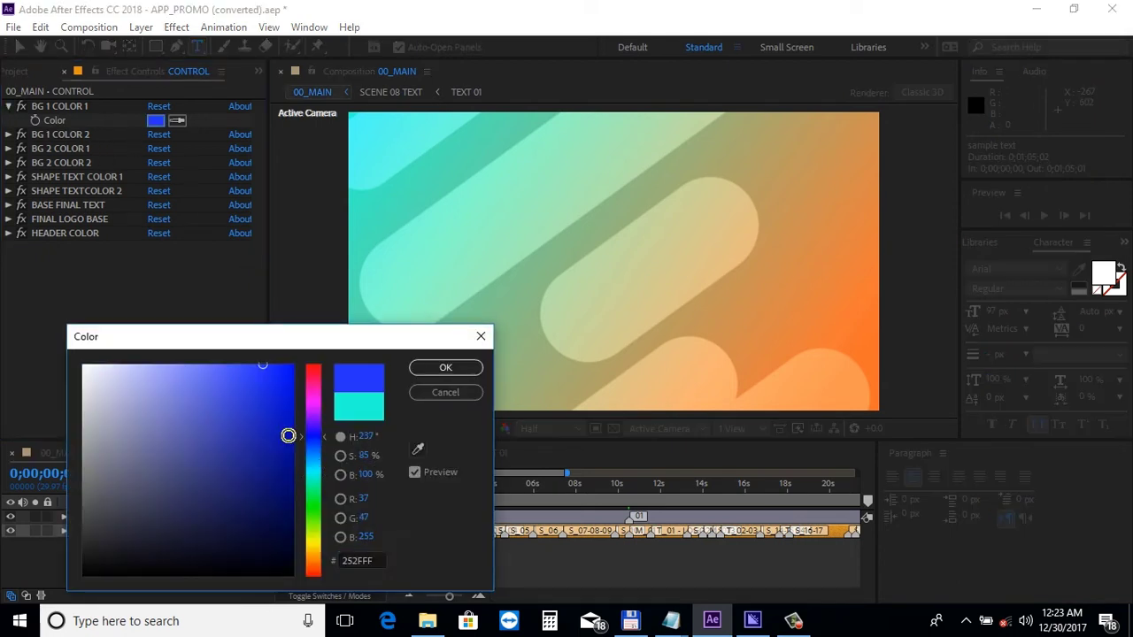
pyautogui.click(312, 440)
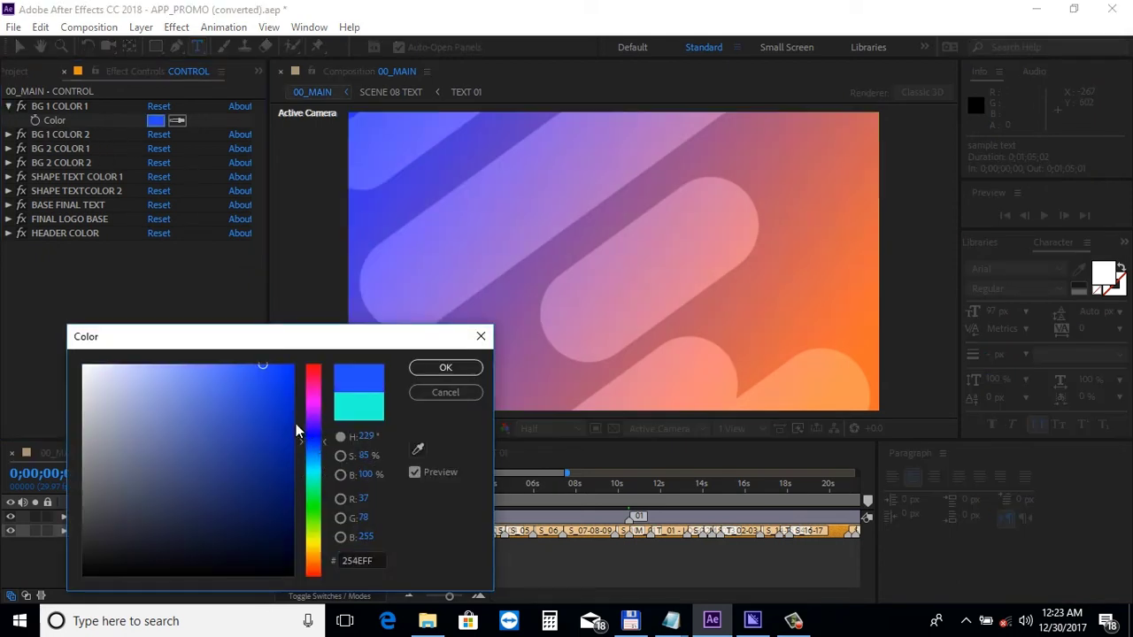
pyautogui.click(284, 415)
pyautogui.click(440, 368)
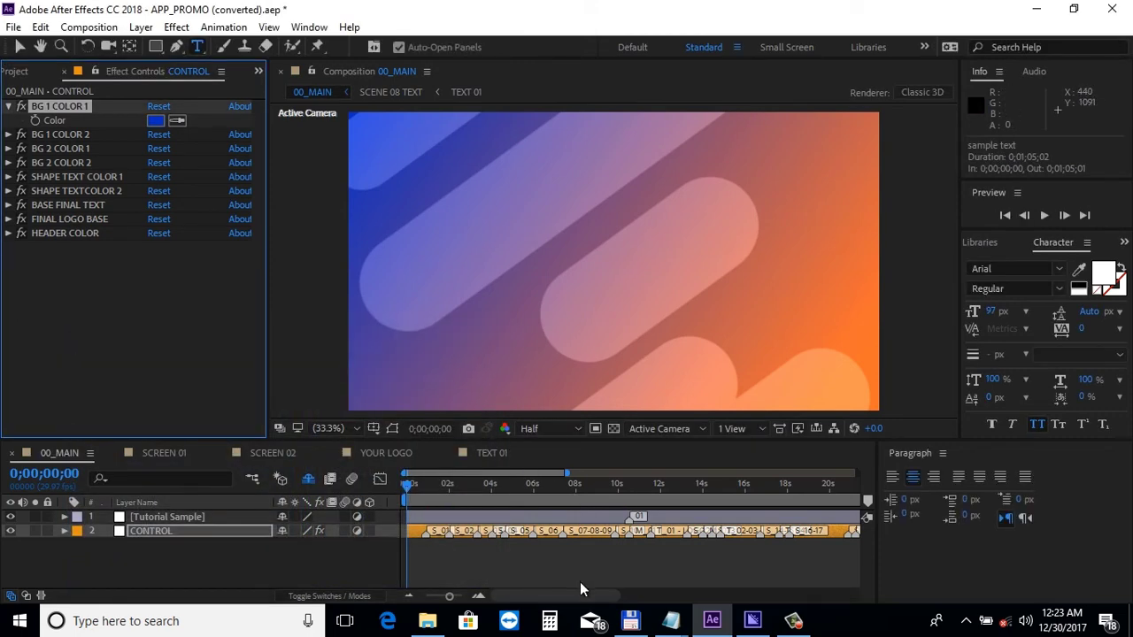
# At about 27 seconds, change BG 2 COLOR 1 from white to sky blue 23A1D0.
pyautogui.moveTo(579, 589); pyautogui.dragTo(649, 589)
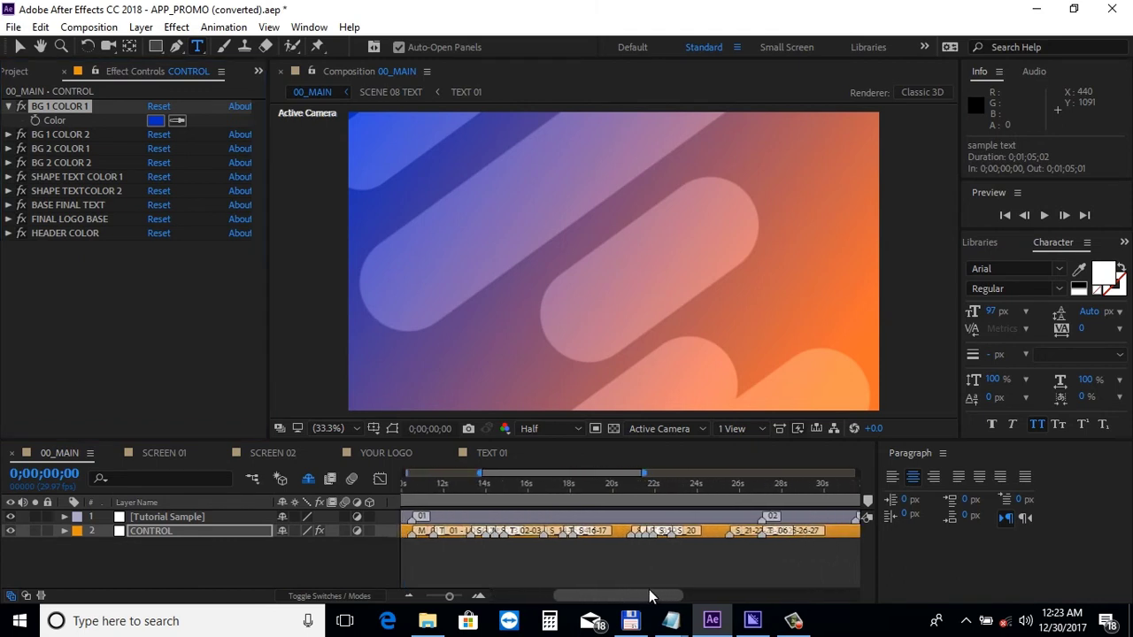
pyautogui.click(745, 492)
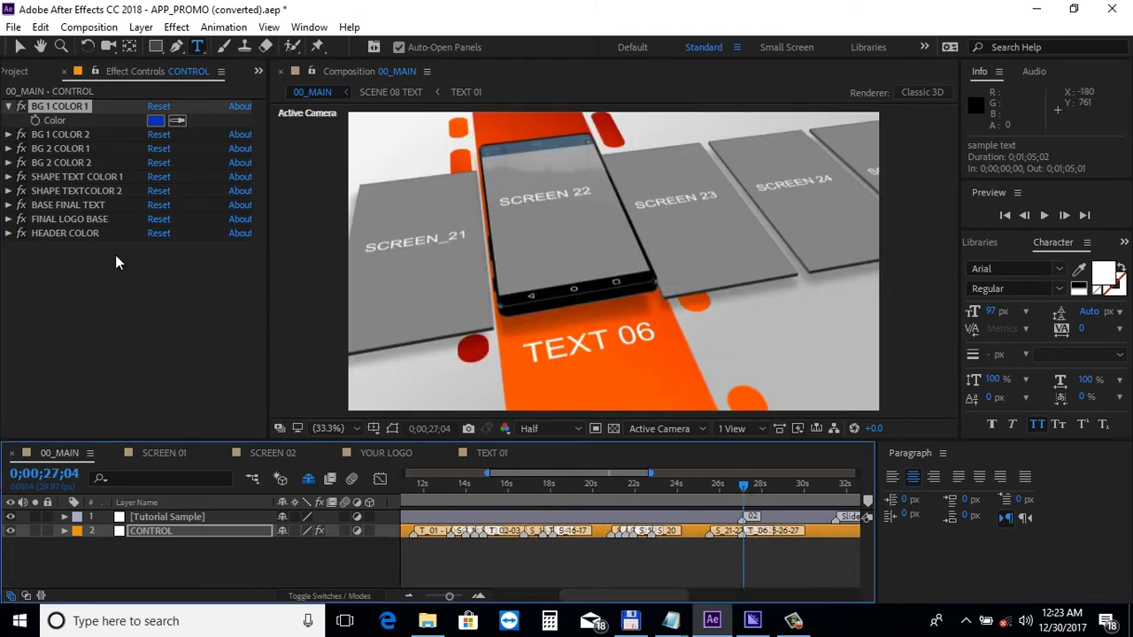
pyautogui.click(8, 149)
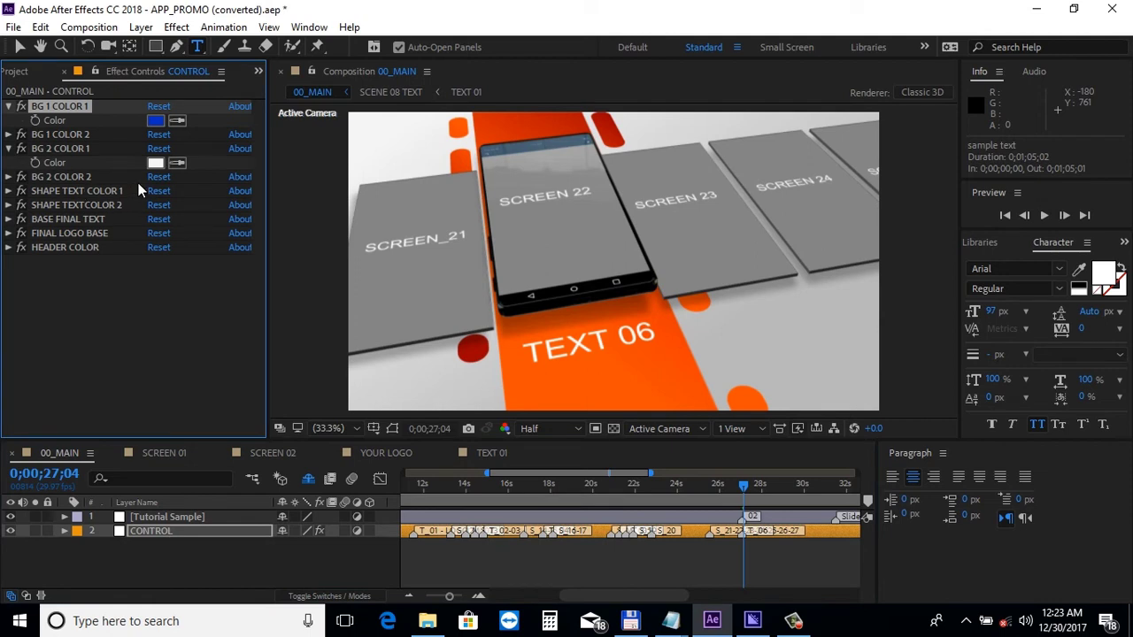
pyautogui.click(156, 163)
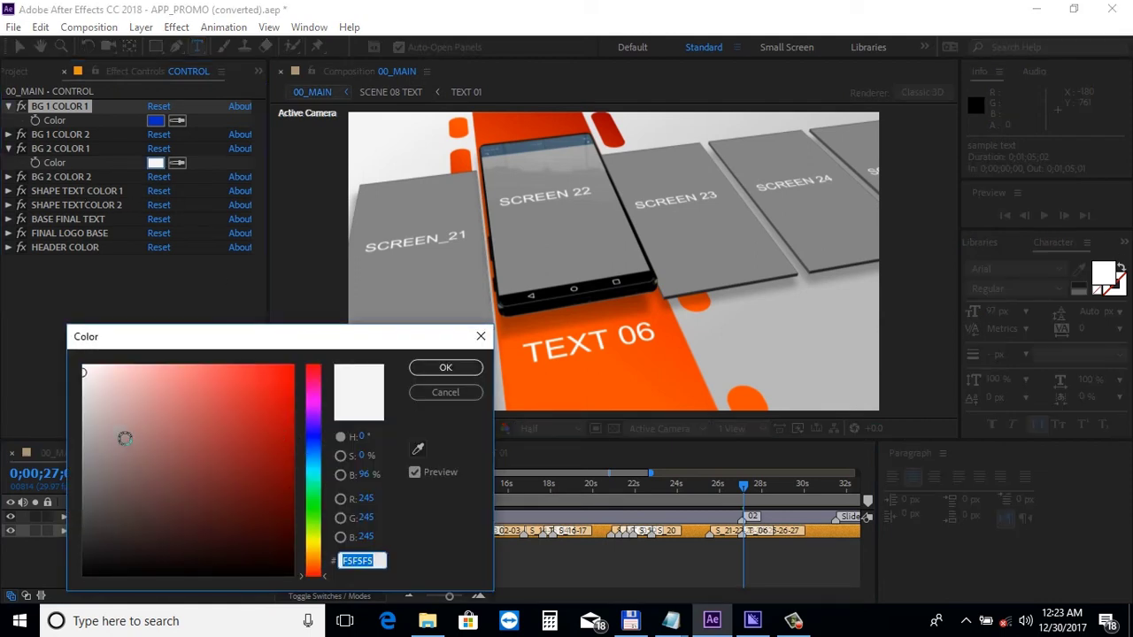
pyautogui.moveTo(156, 461); pyautogui.dragTo(258, 403)
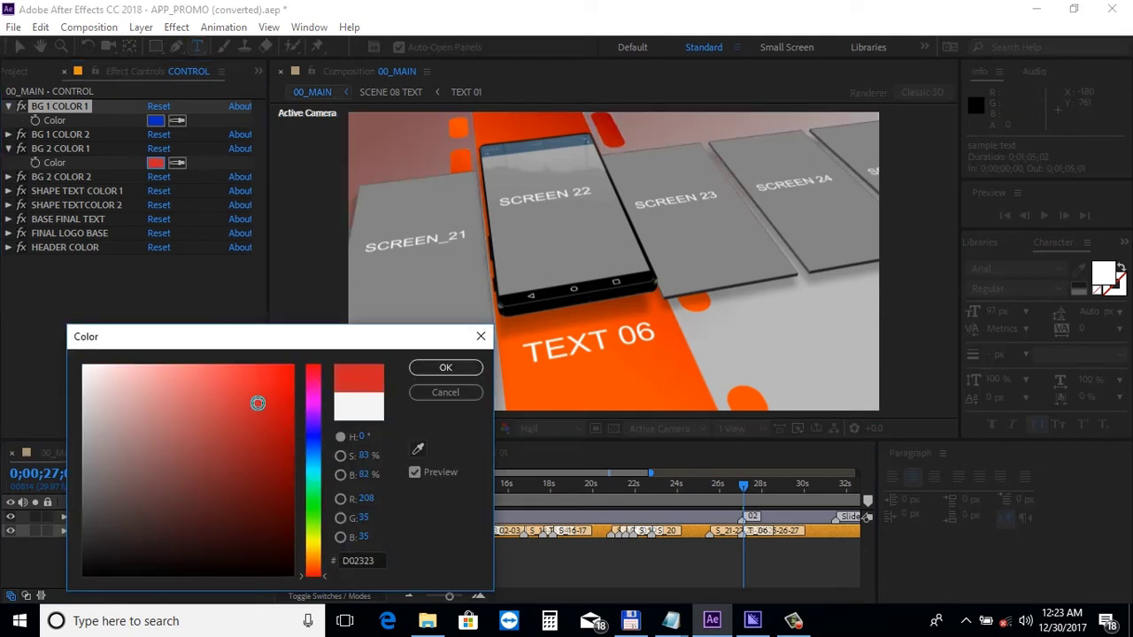
pyautogui.click(312, 461)
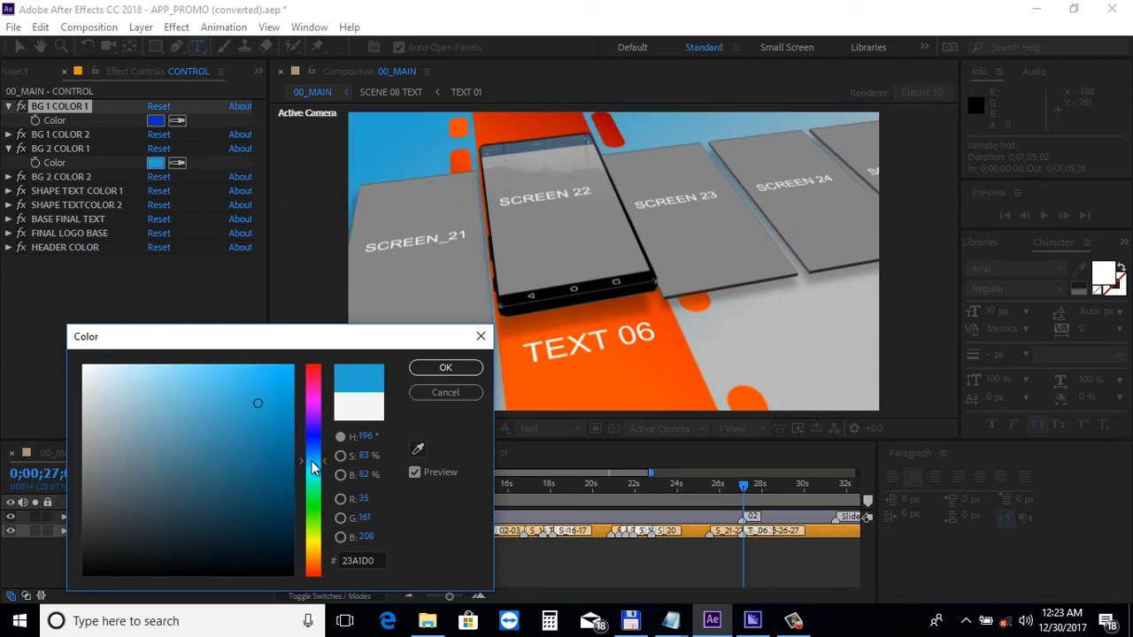
pyautogui.click(445, 367)
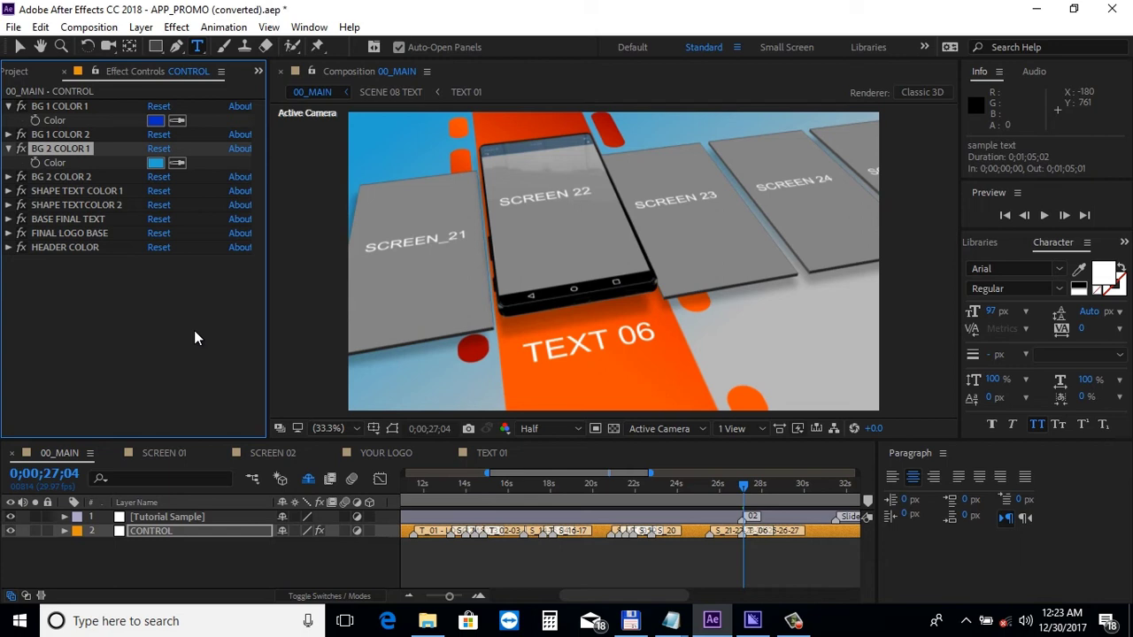
# Set SHAPE TEXT COLOR 1 to the lighter red D83535.
pyautogui.click(9, 191)
pyautogui.click(155, 206)
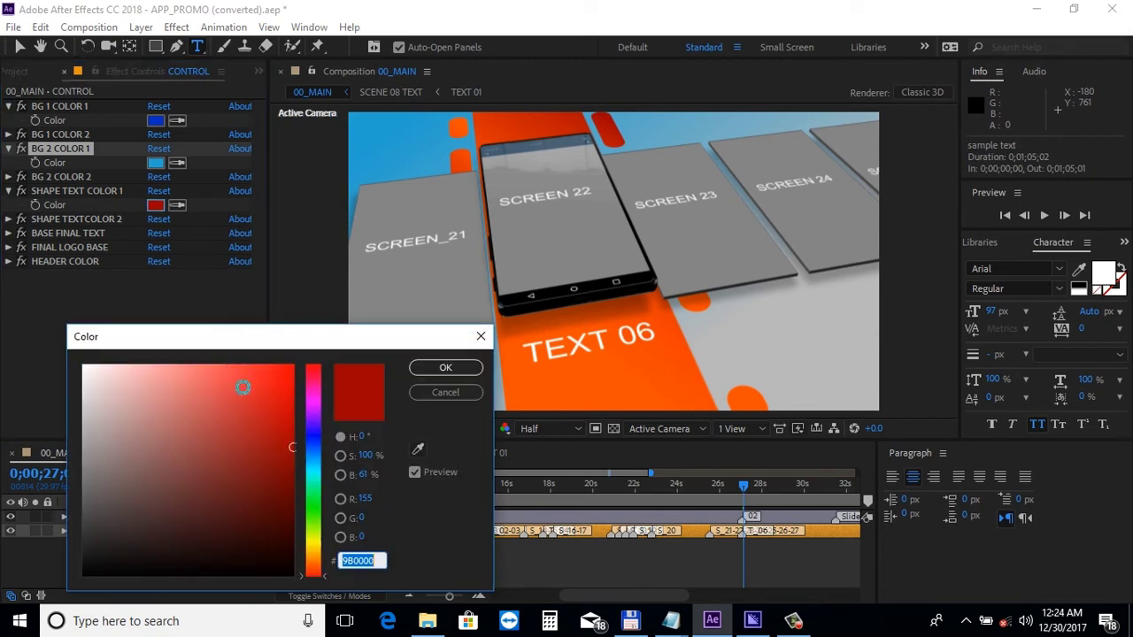
pyautogui.moveTo(246, 420); pyautogui.dragTo(242, 396)
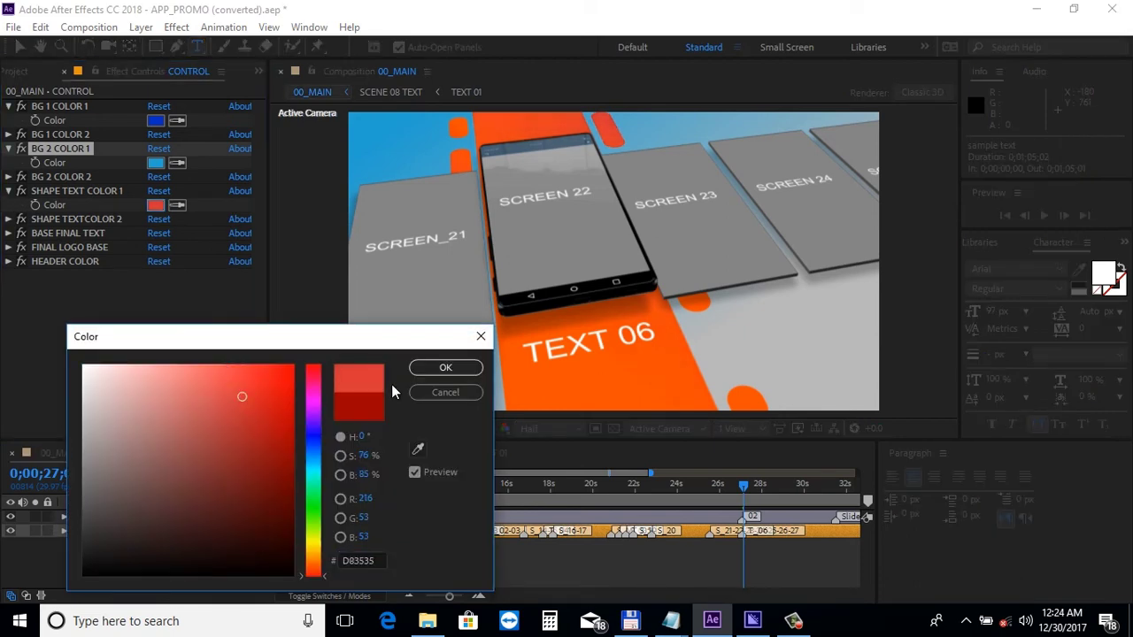
pyautogui.click(445, 367)
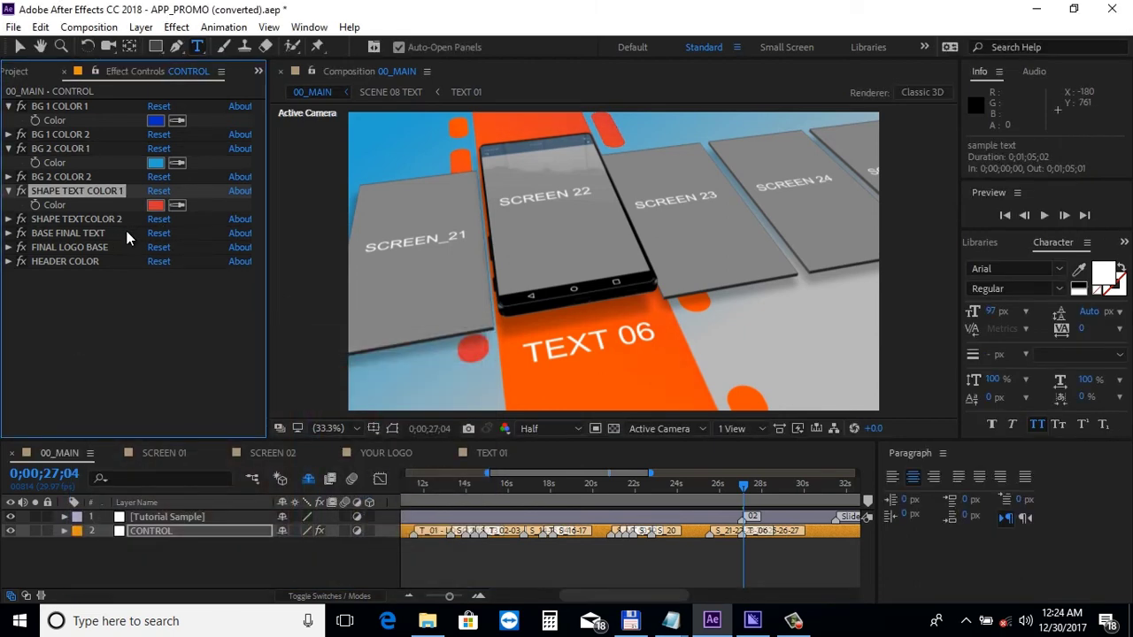
# Set SHAPE TEXTCOLOR 2 to the darker burnt orange 962E00.
pyautogui.click(8, 219)
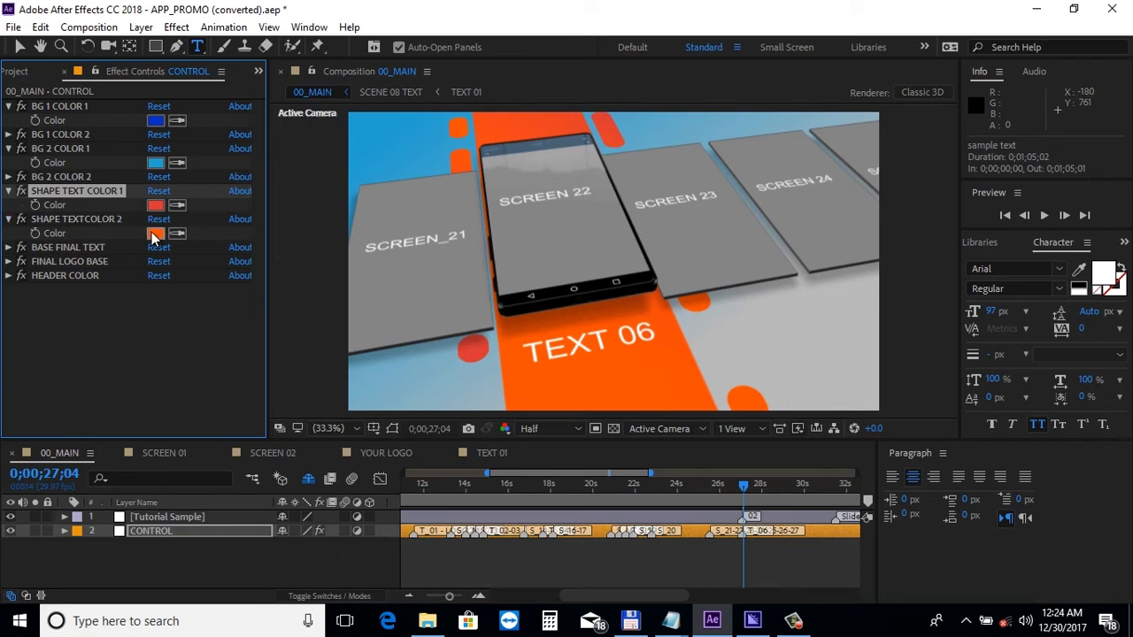
pyautogui.click(155, 234)
pyautogui.moveTo(274, 455); pyautogui.dragTo(292, 451)
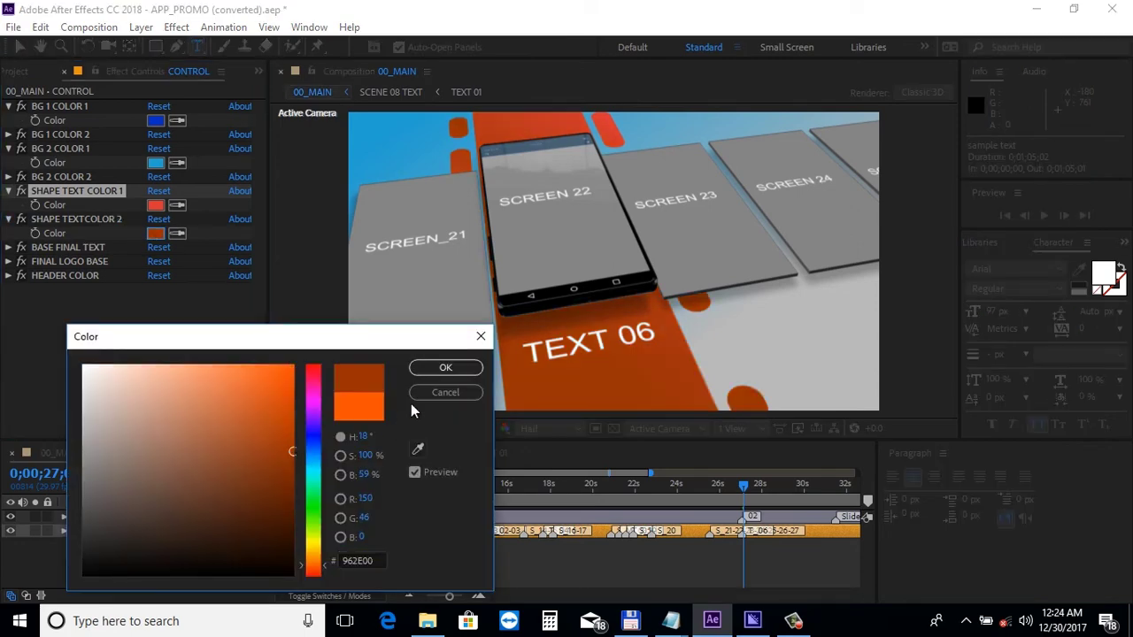
pyautogui.click(440, 369)
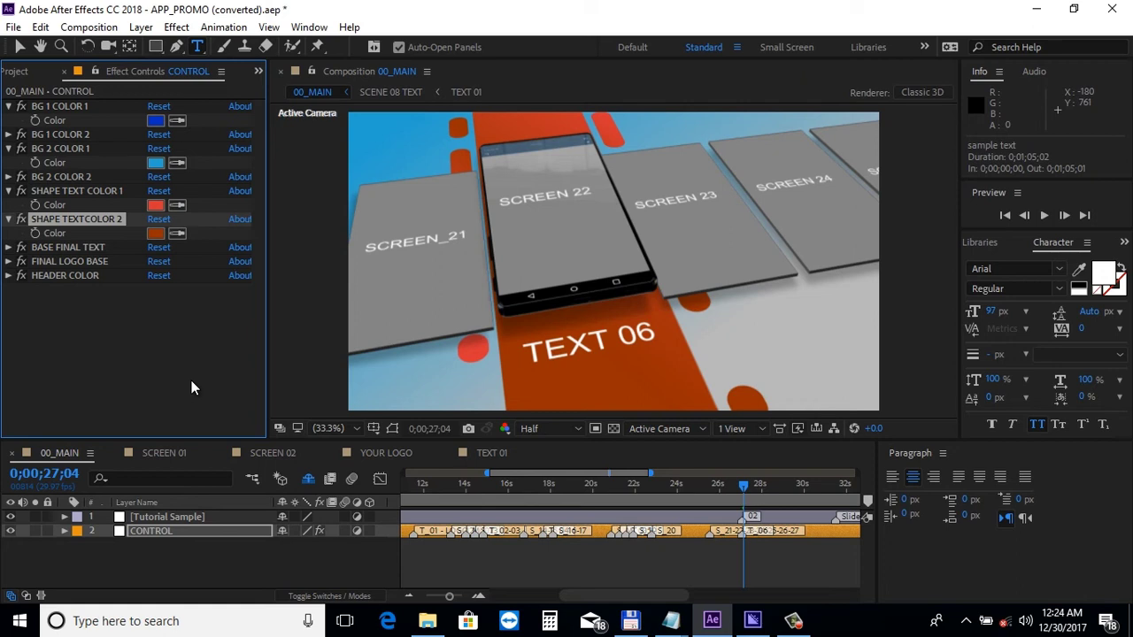
pyautogui.moveTo(598, 592); pyautogui.dragTo(752, 593)
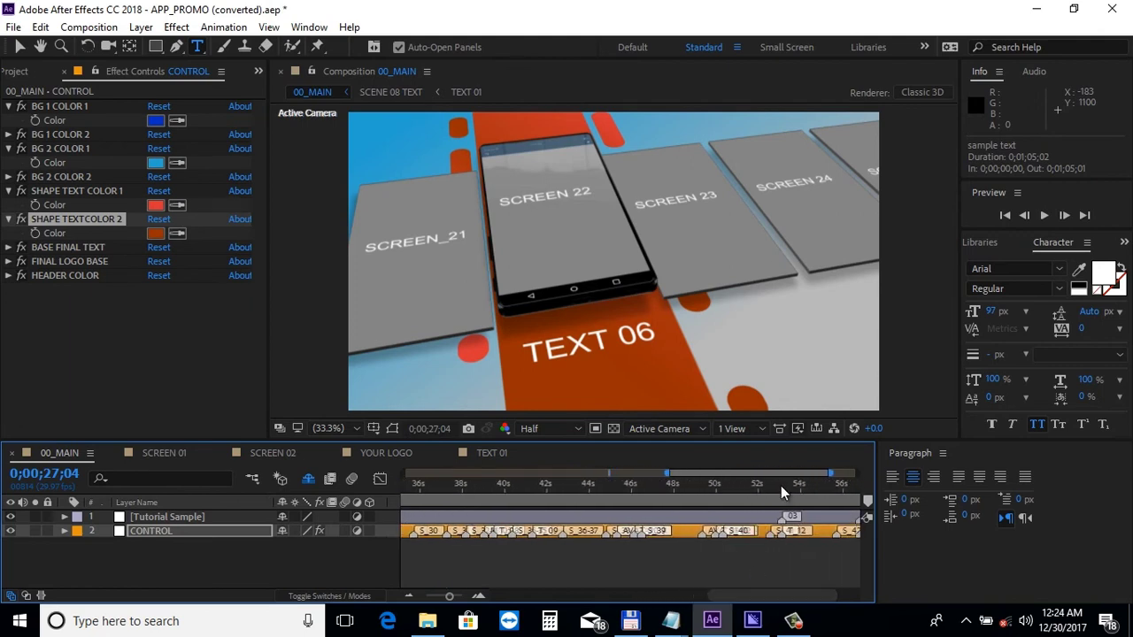
# At about 53 seconds, set the BASE FINAL TEXT colour to red.
pyautogui.click(781, 486)
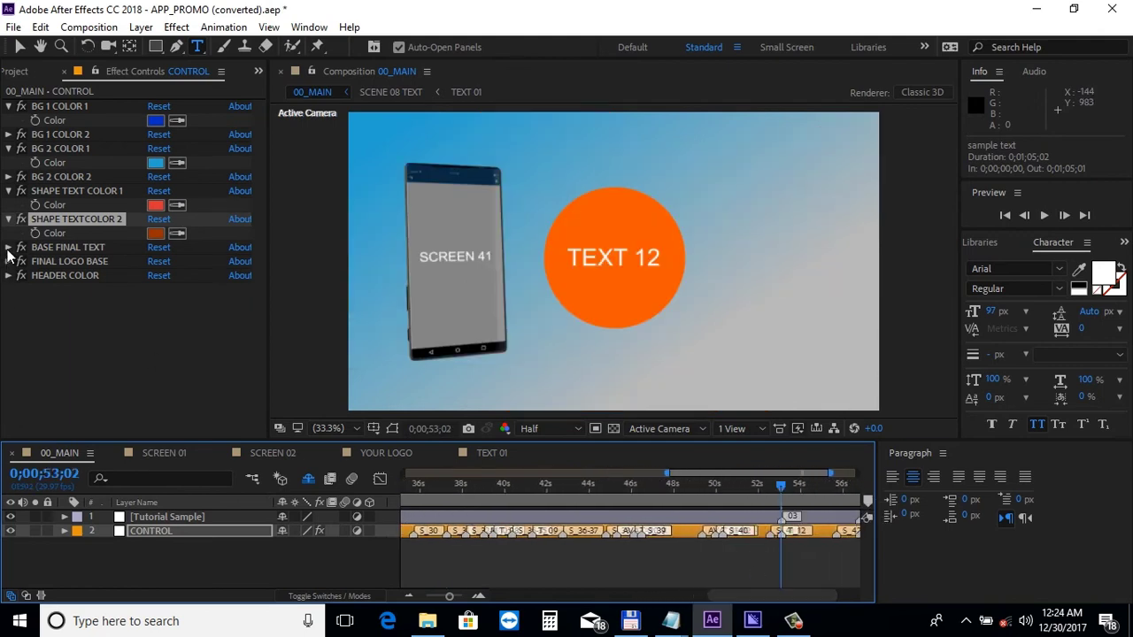
pyautogui.click(8, 247)
pyautogui.click(155, 261)
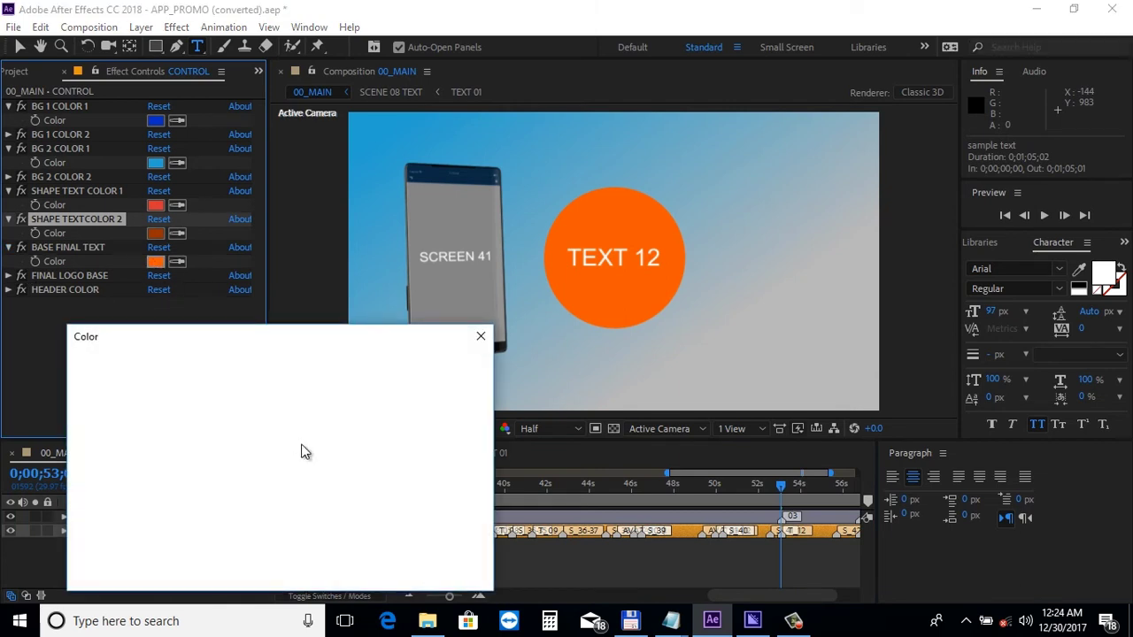
pyautogui.click(317, 371)
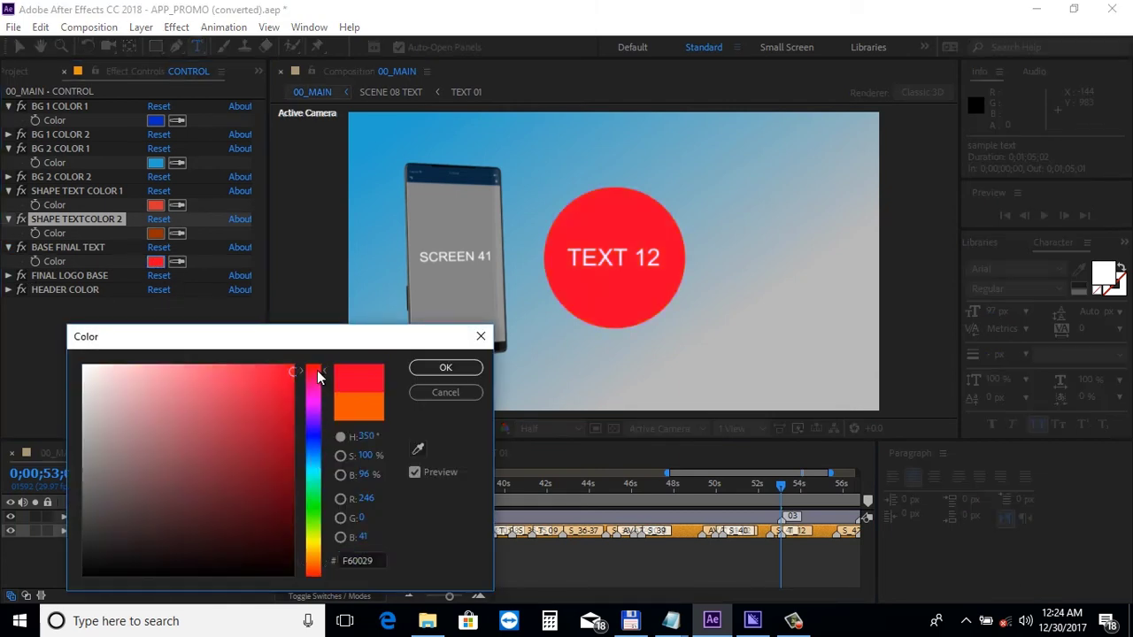
pyautogui.click(445, 368)
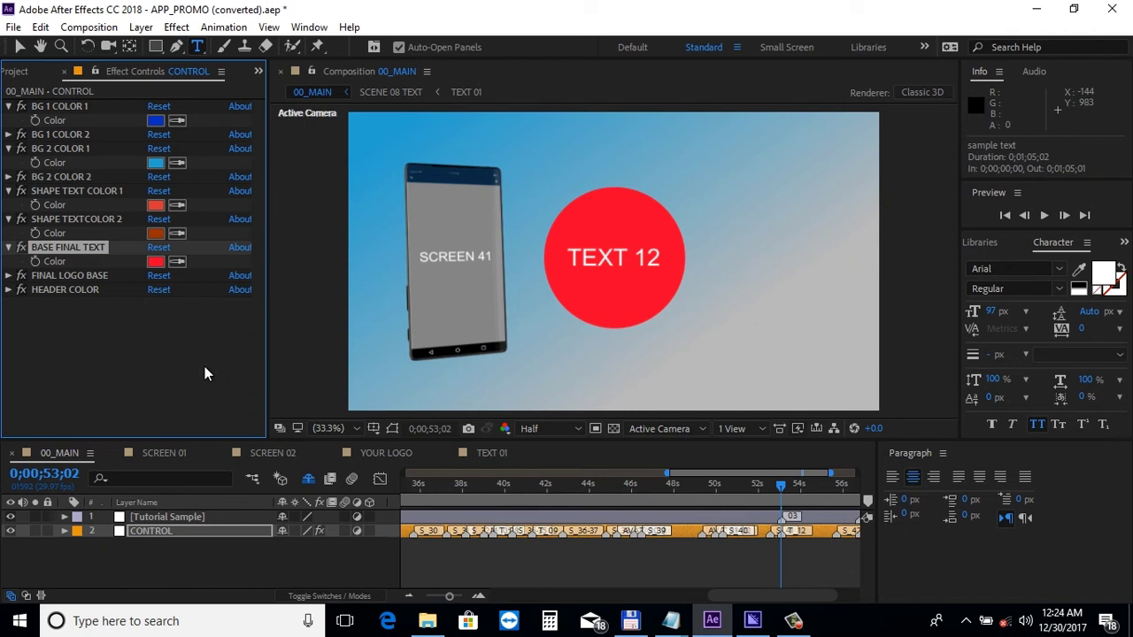
# Set HEADER COLOR to bright blue 0A76DA and preview the BlueFX logo ending near 56s.
pyautogui.click(9, 290)
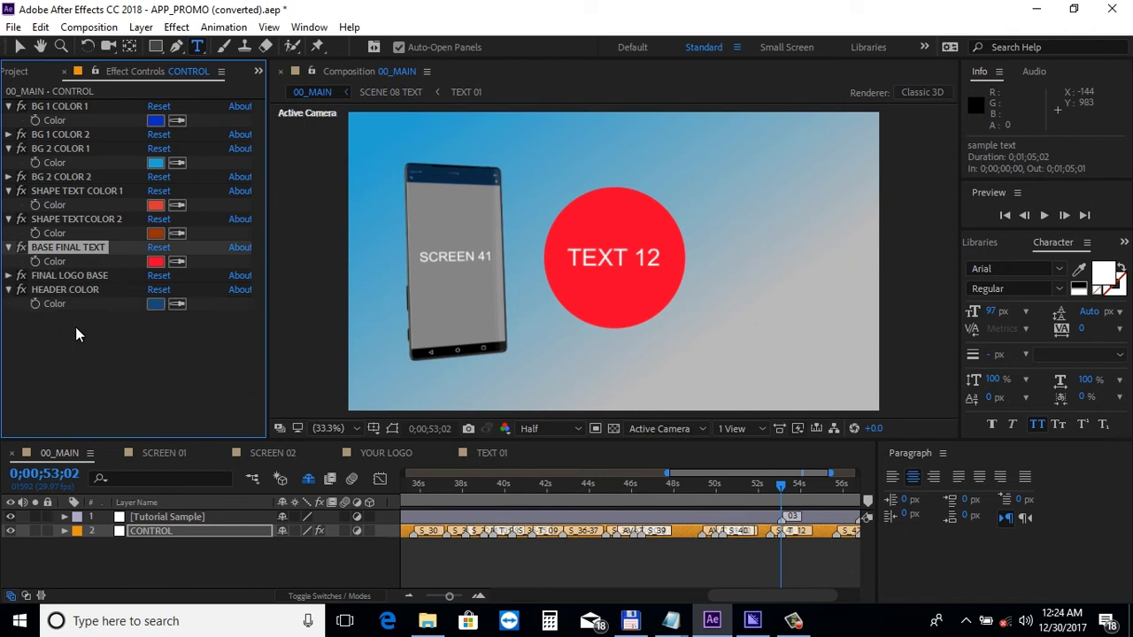
pyautogui.click(156, 304)
pyautogui.click(287, 382)
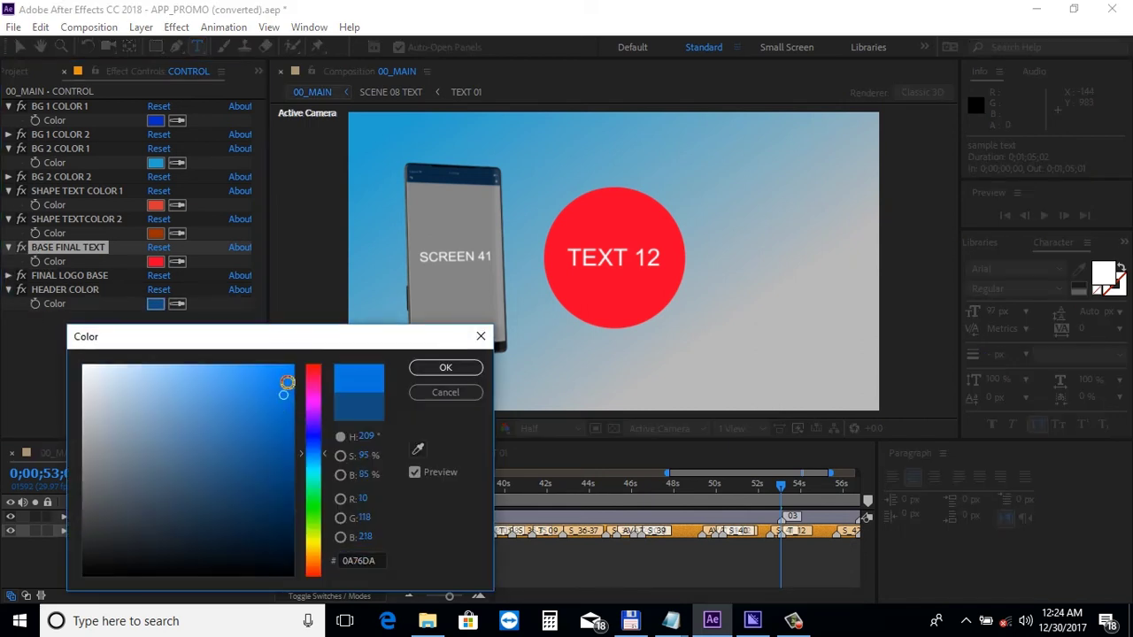
pyautogui.click(445, 367)
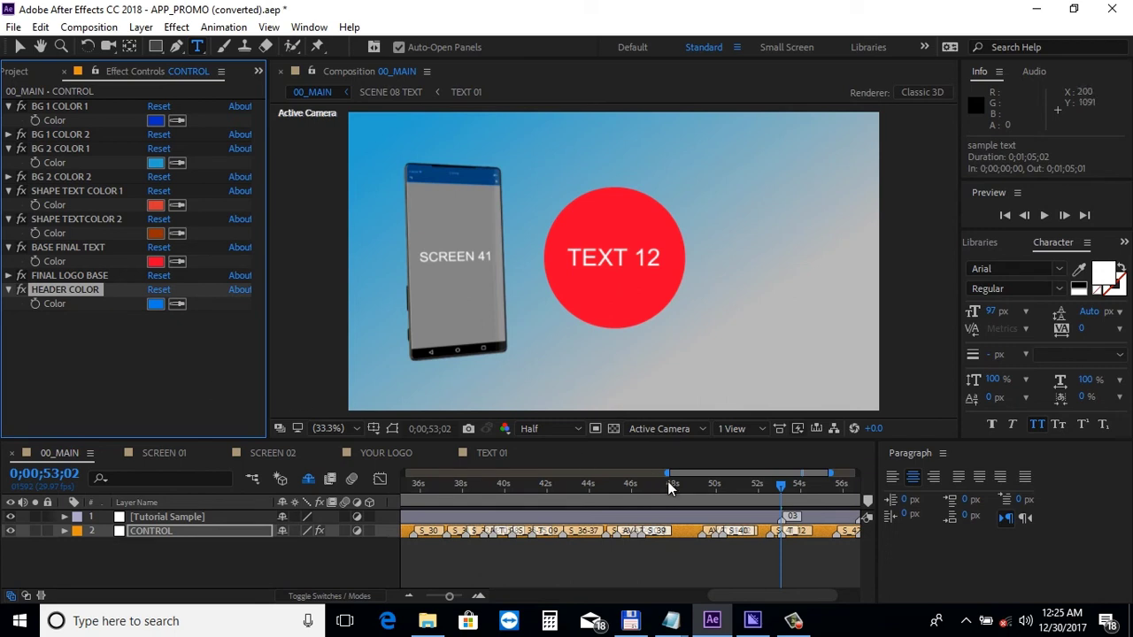
pyautogui.moveTo(792, 595); pyautogui.dragTo(819, 605)
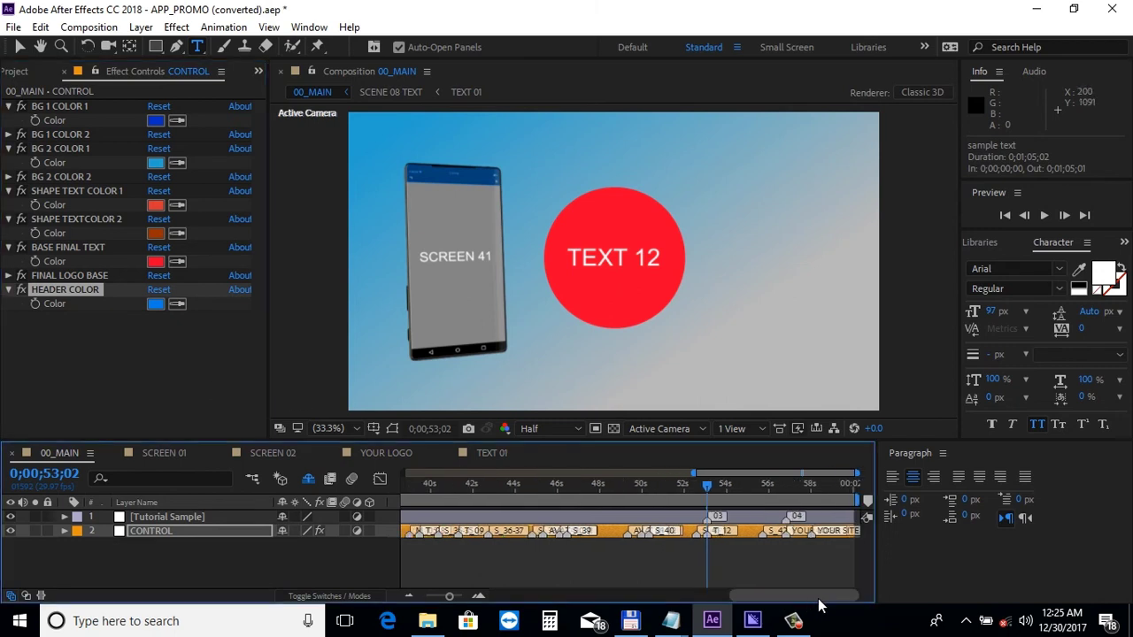
pyautogui.click(785, 492)
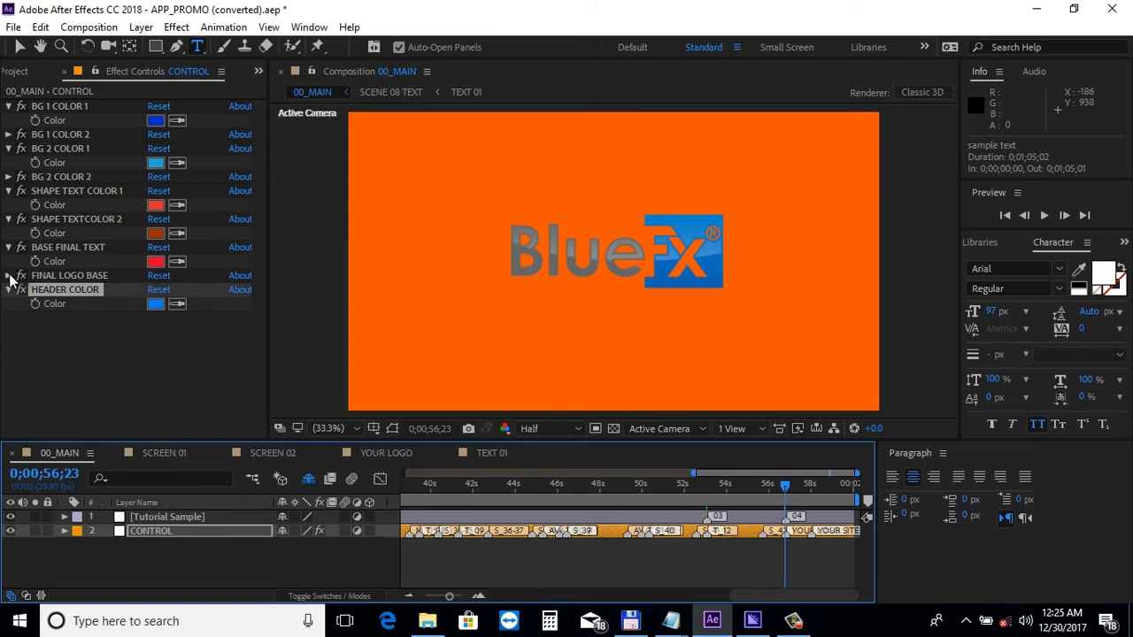
# Change FINAL LOGO BASE from orange to the darker mustard yellow 998500.
pyautogui.click(10, 276)
pyautogui.click(157, 291)
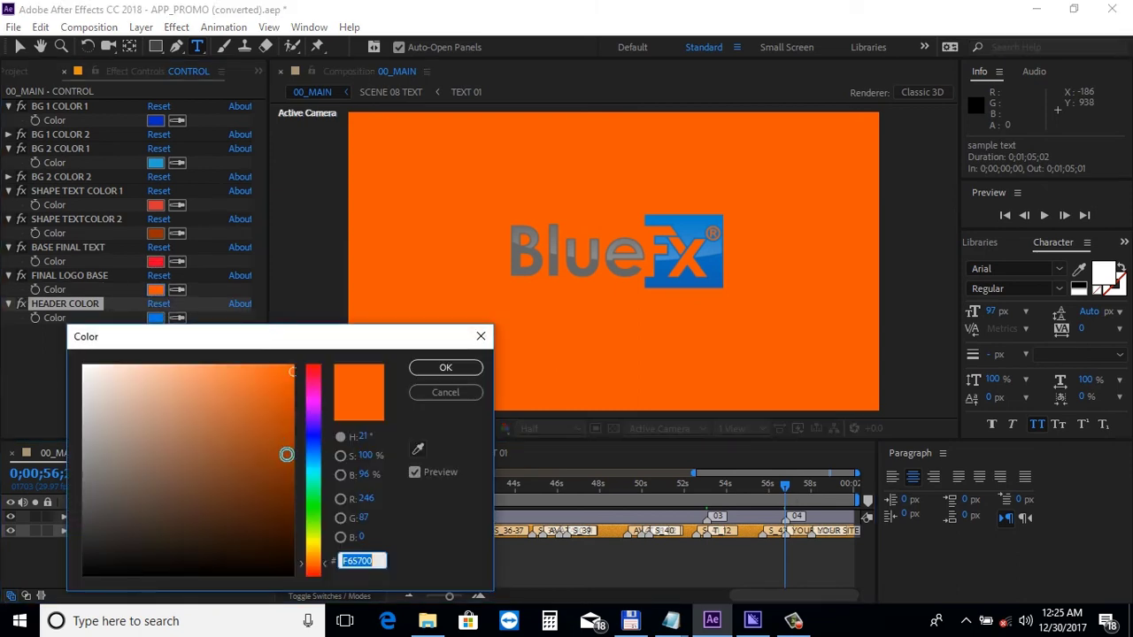
pyautogui.click(293, 449)
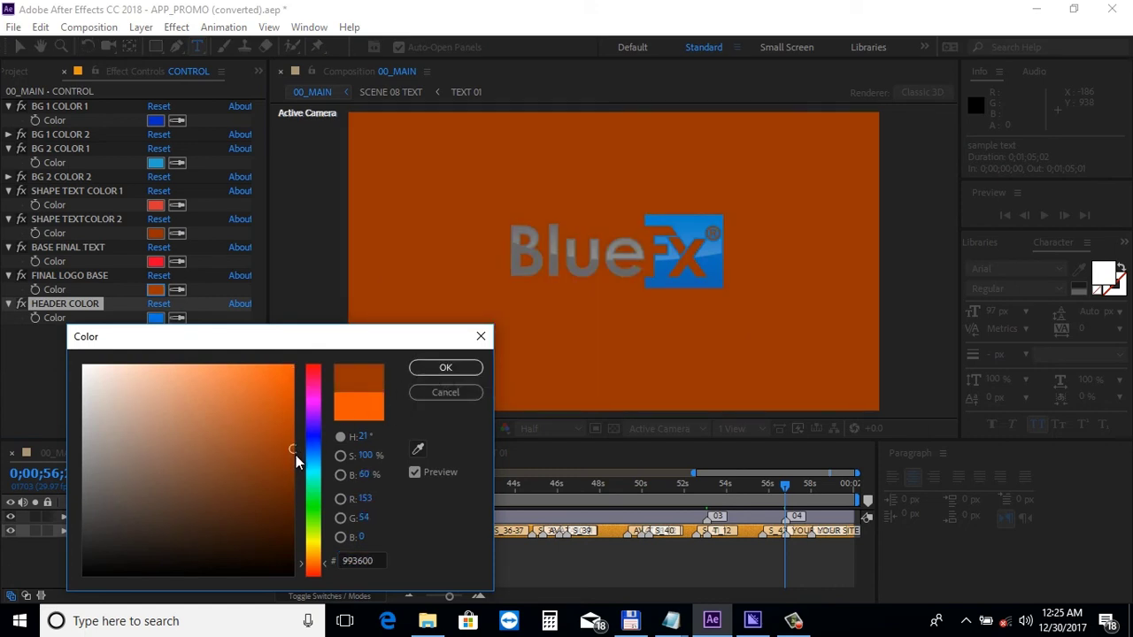
pyautogui.click(314, 452)
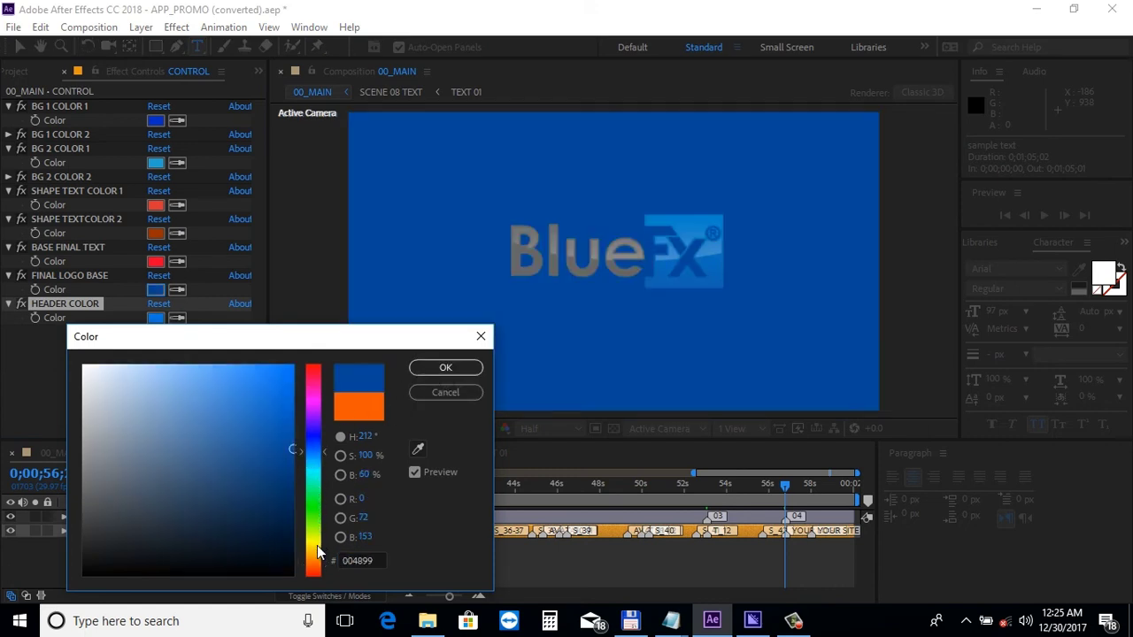
pyautogui.click(317, 545)
pyautogui.click(442, 367)
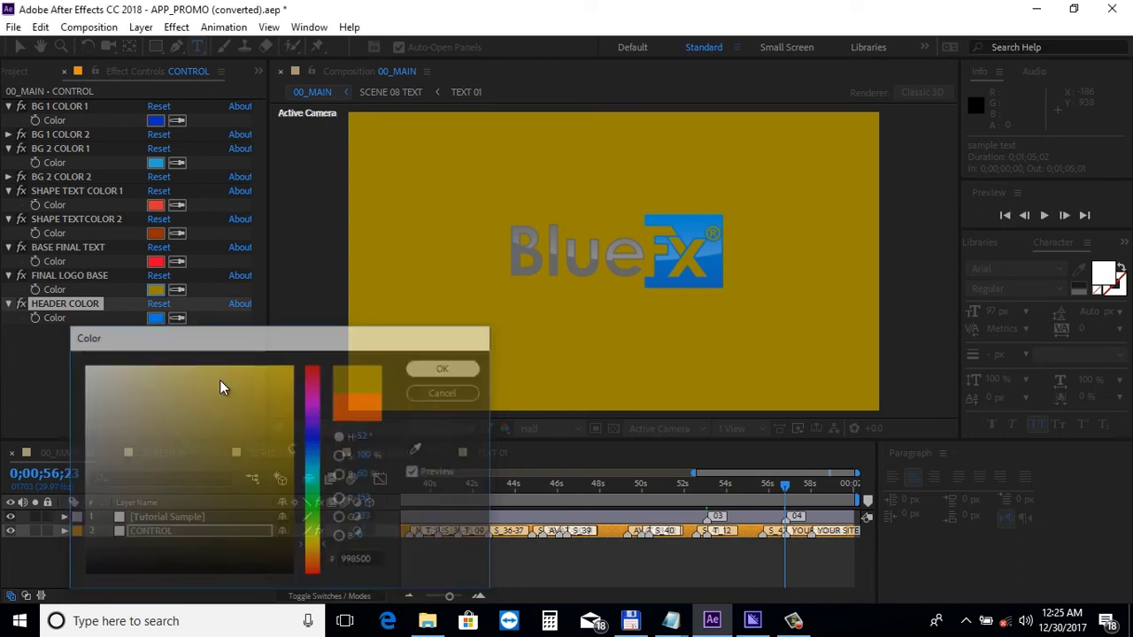
pyautogui.press('Up')
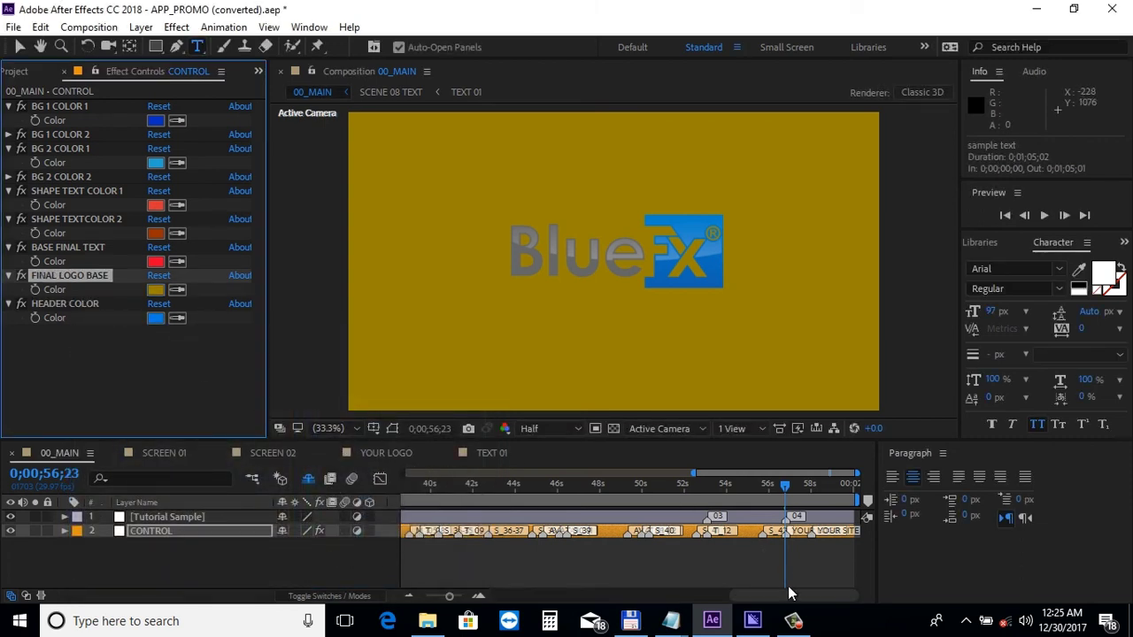
pyautogui.moveTo(788, 592); pyautogui.dragTo(674, 588)
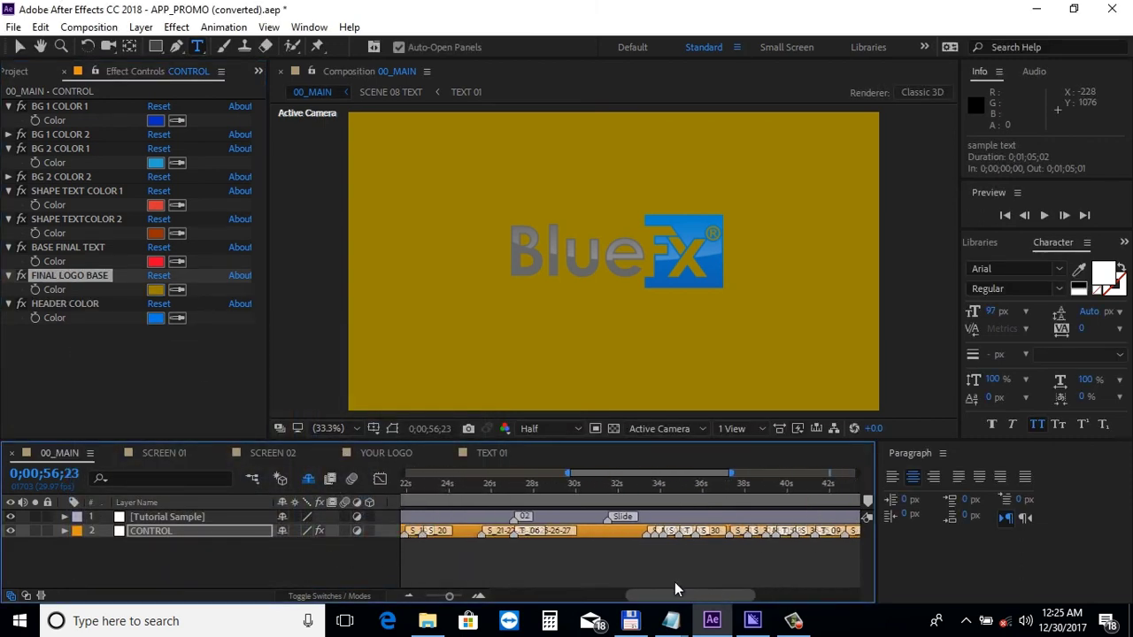
# Preview the screens scene at 0;00;31;16 and switch to the Selection tool.
pyautogui.click(608, 486)
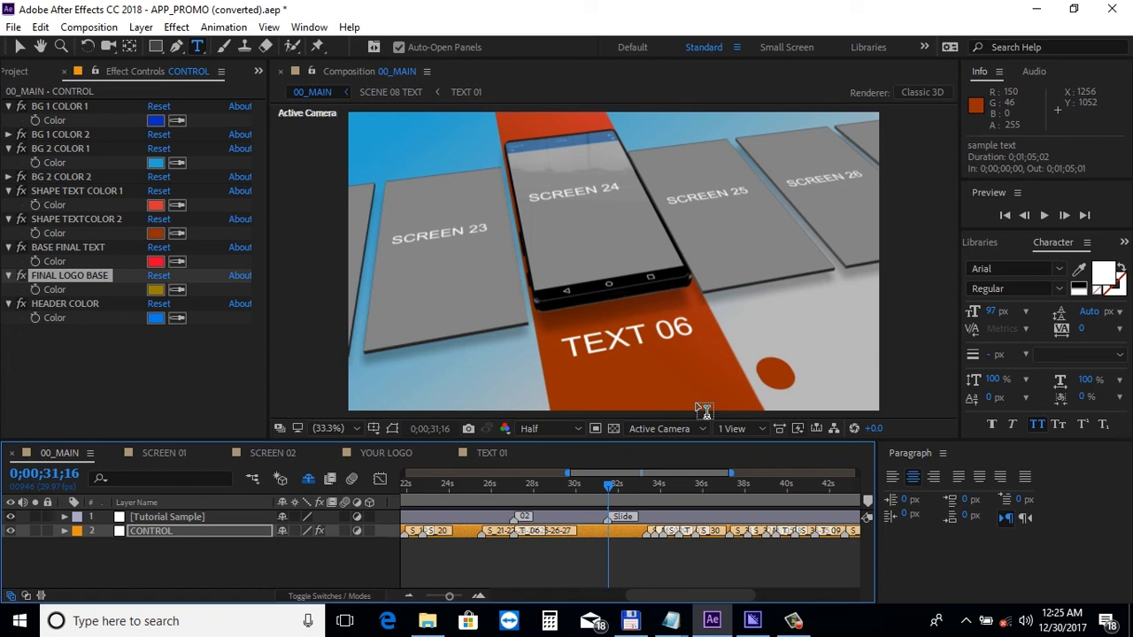
pyautogui.press('v')
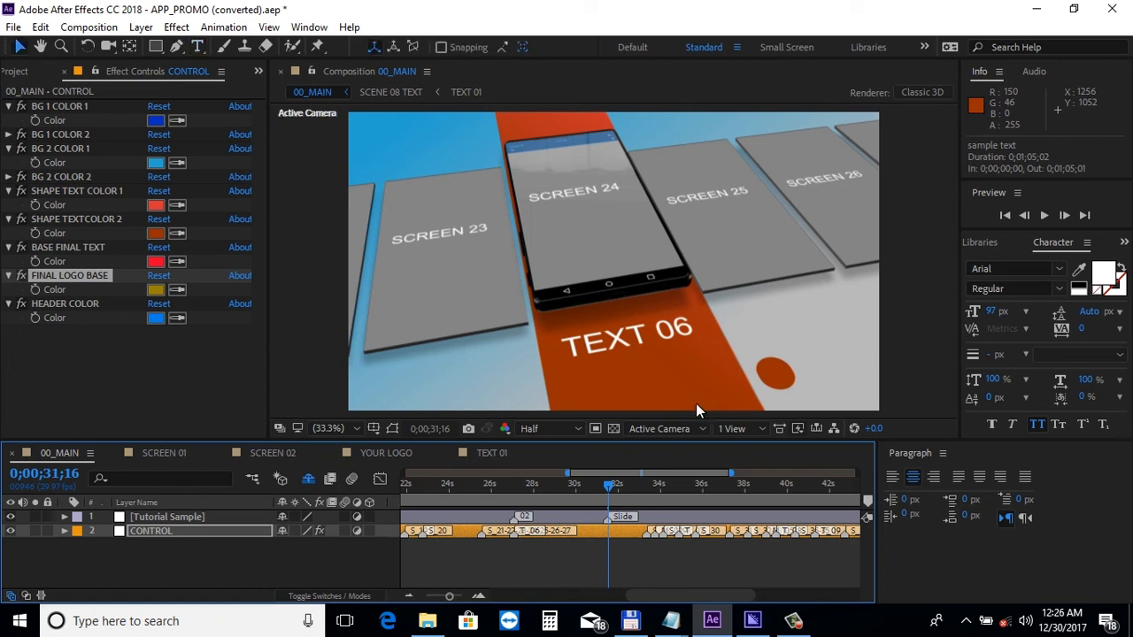
# Import Happy Sunday Edited.mp3 and place it as the top layer of 00_MAIN.
pyautogui.click(14, 27)
pyautogui.moveTo(45, 233)
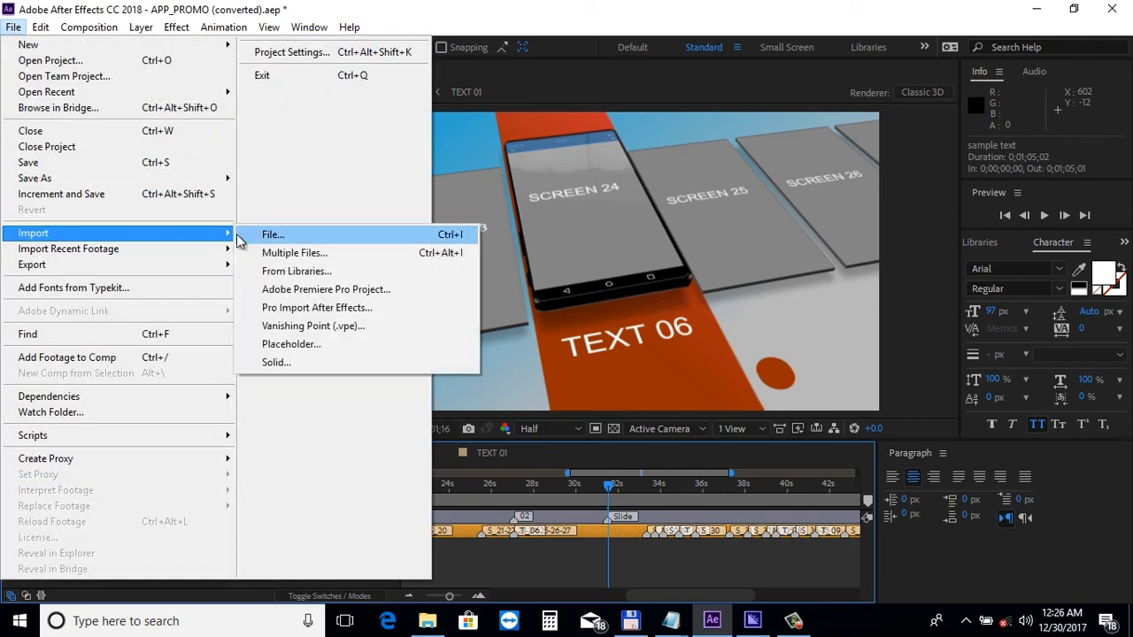
pyautogui.click(270, 235)
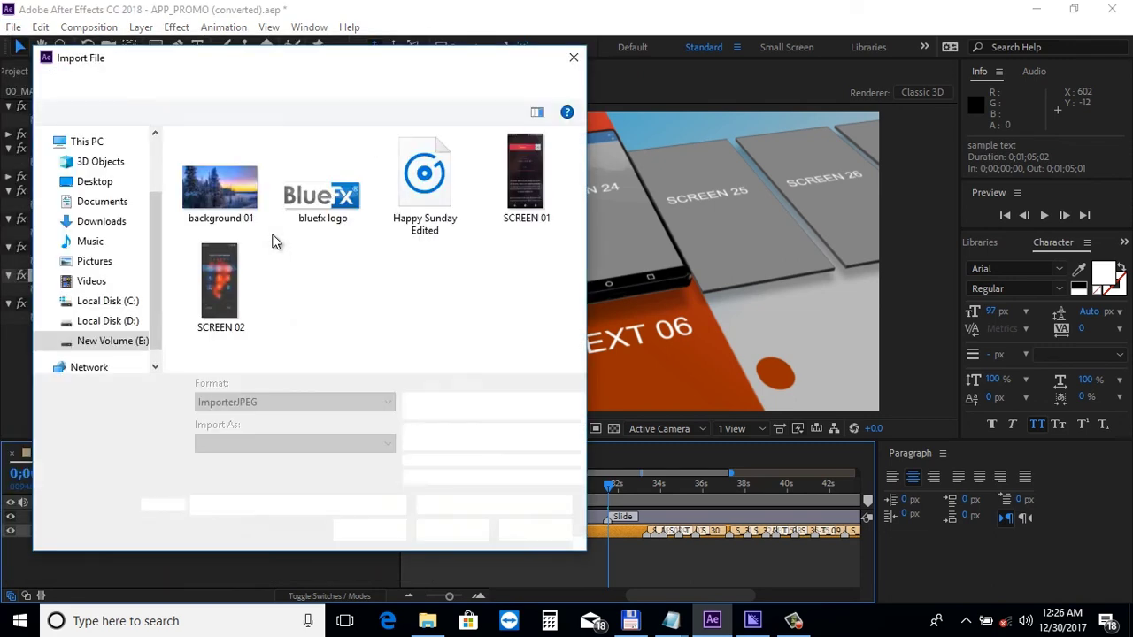
pyautogui.click(416, 181)
pyautogui.click(452, 529)
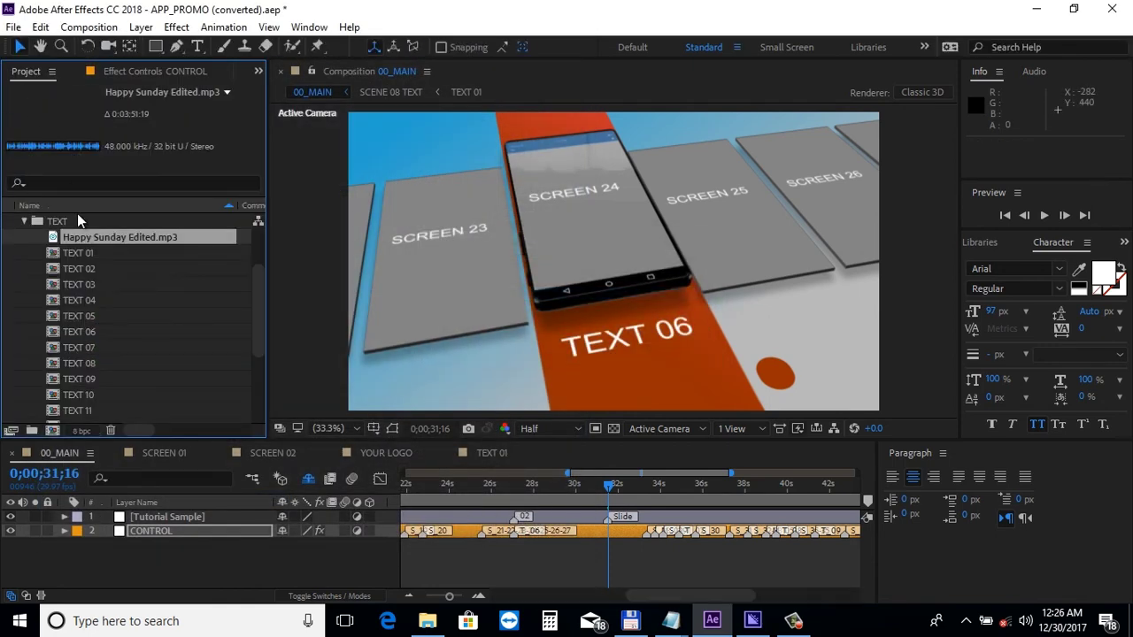
pyautogui.moveTo(120, 236); pyautogui.dragTo(154, 544)
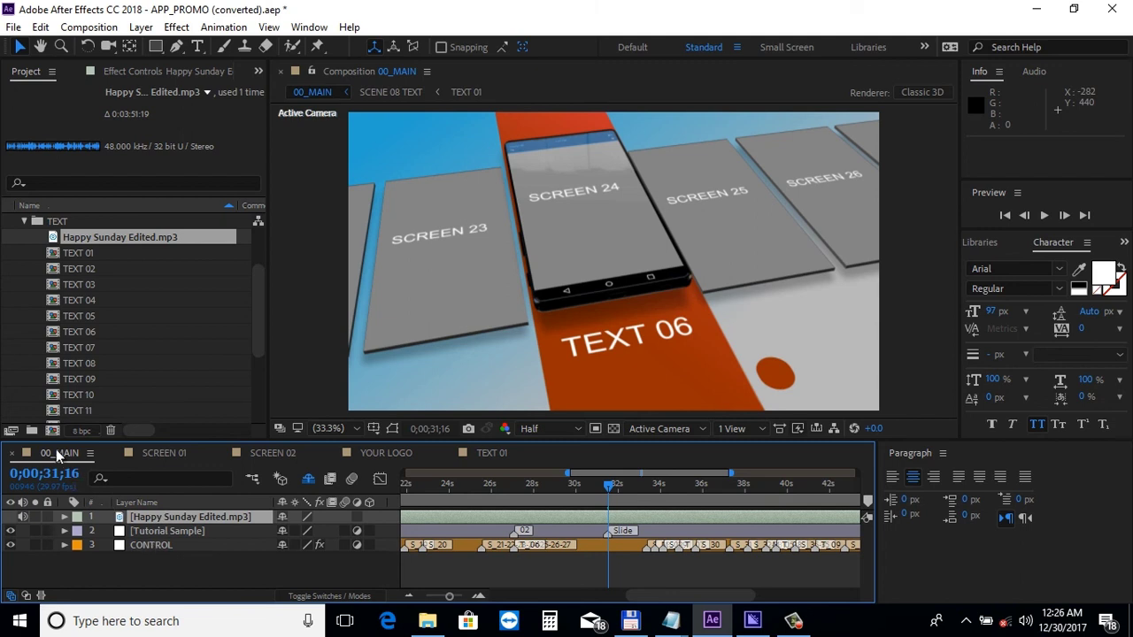
# Add 00_MAIN to the Adobe Media Encoder queue and check it in Media Encoder.
pyautogui.click(89, 27)
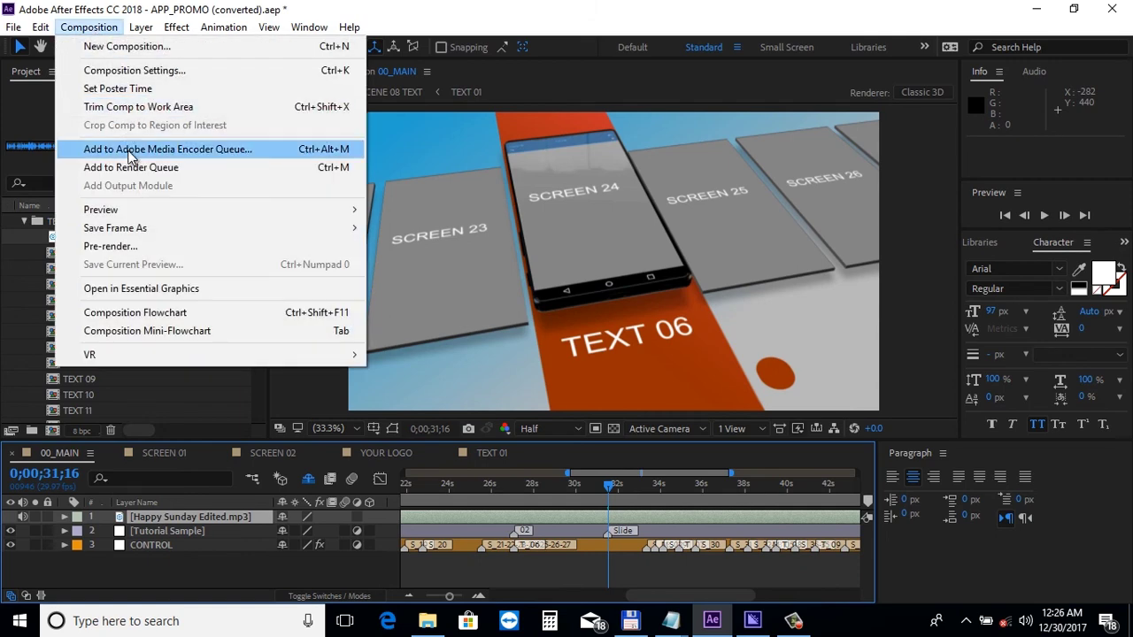
pyautogui.click(448, 28)
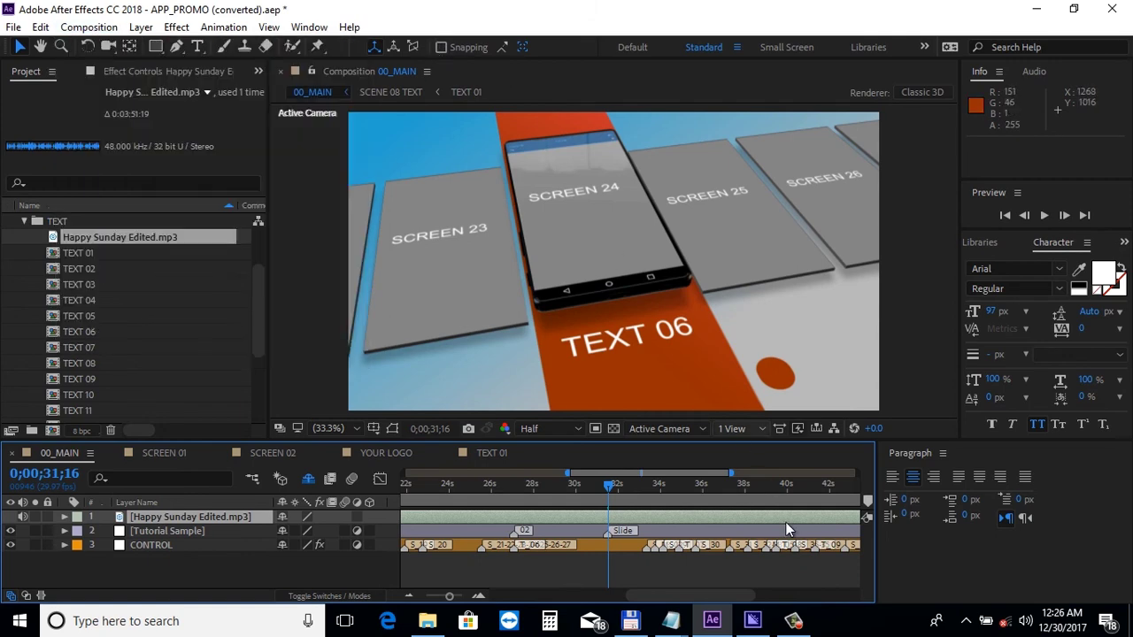
pyautogui.click(752, 624)
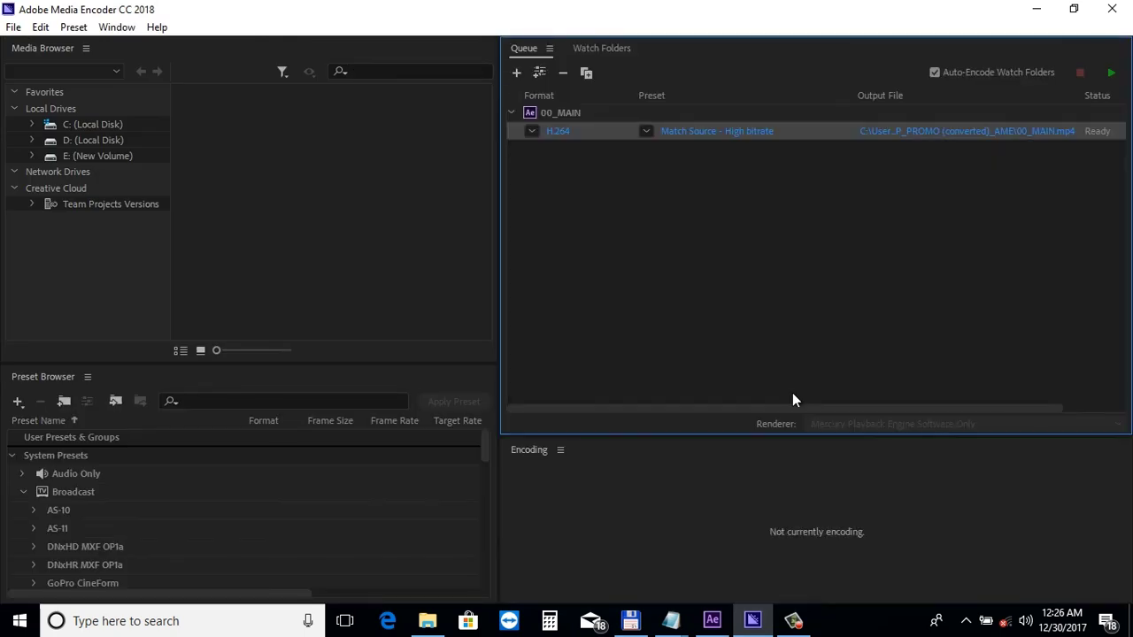